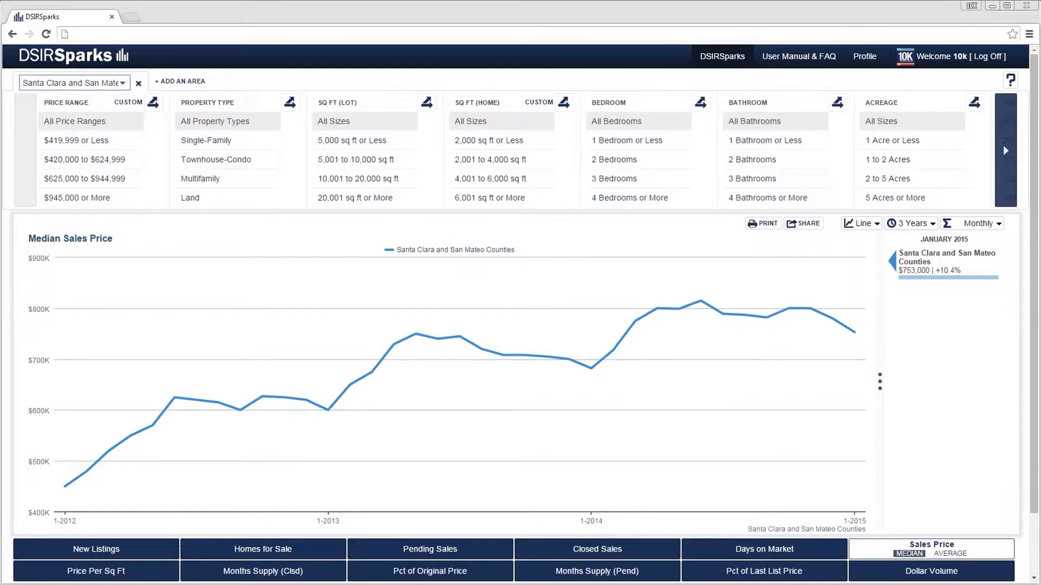
Add three more comparison areas to the median sales price chart.
left_click(172, 82)
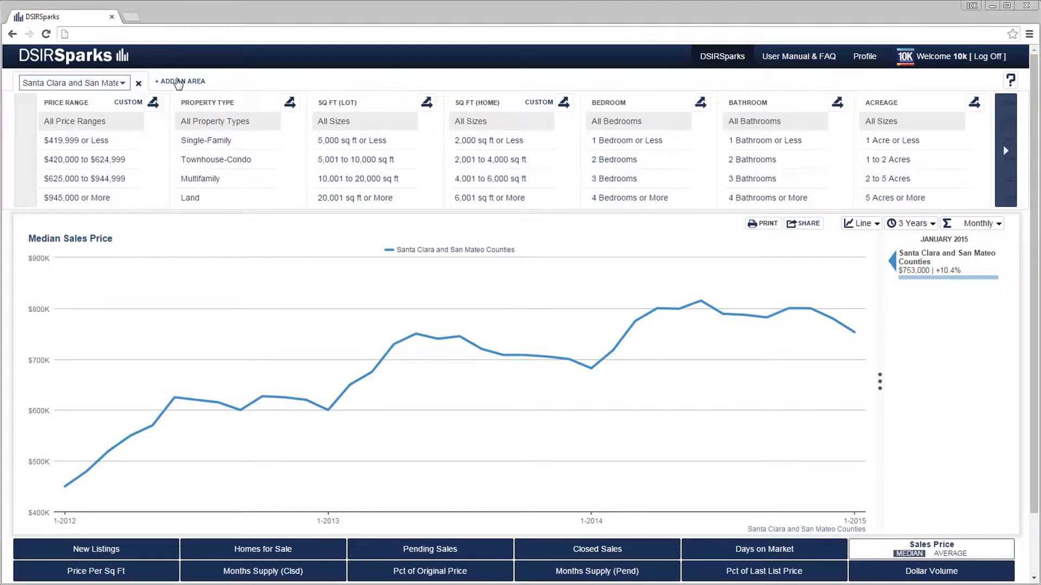
left_click(358, 81)
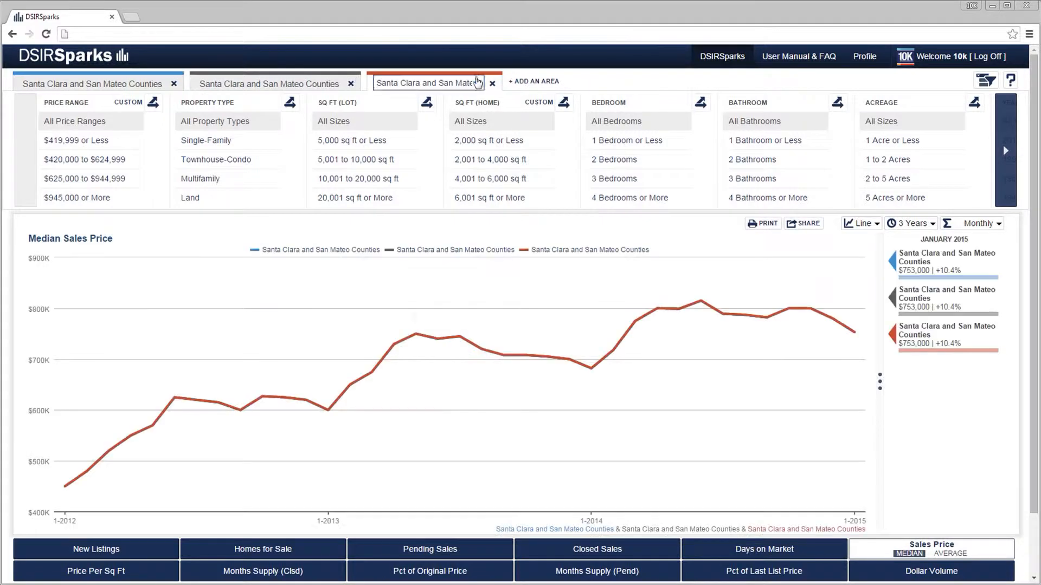
left_click(534, 83)
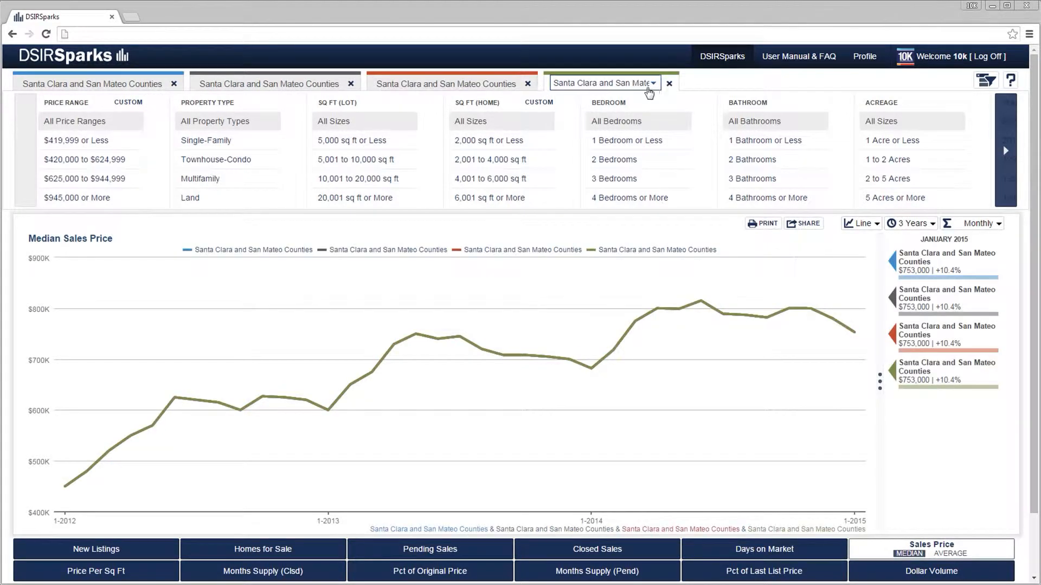
Remove the three added comparison areas, keeping only the original area.
left_click(669, 85)
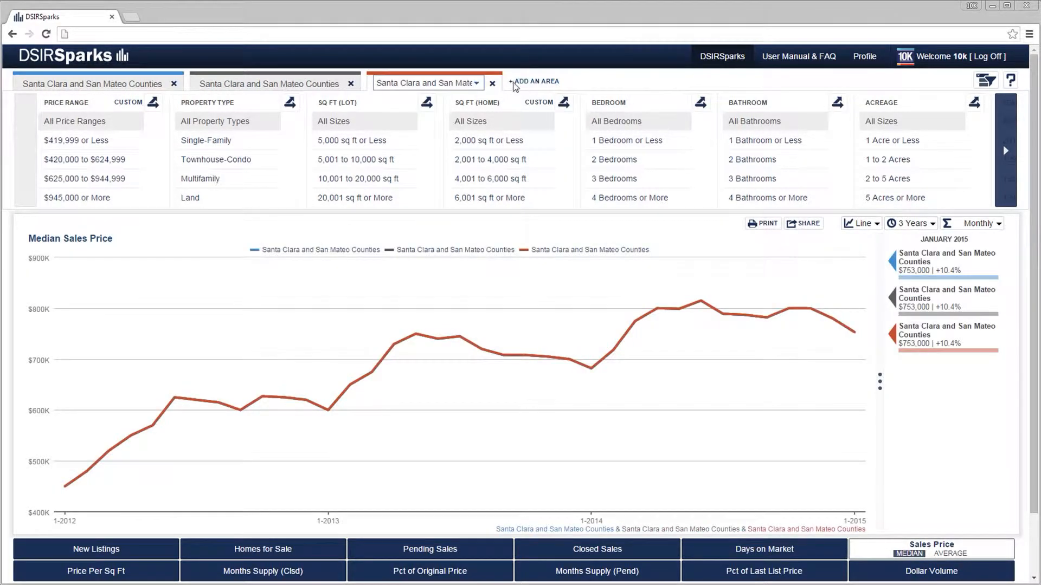
left_click(492, 83)
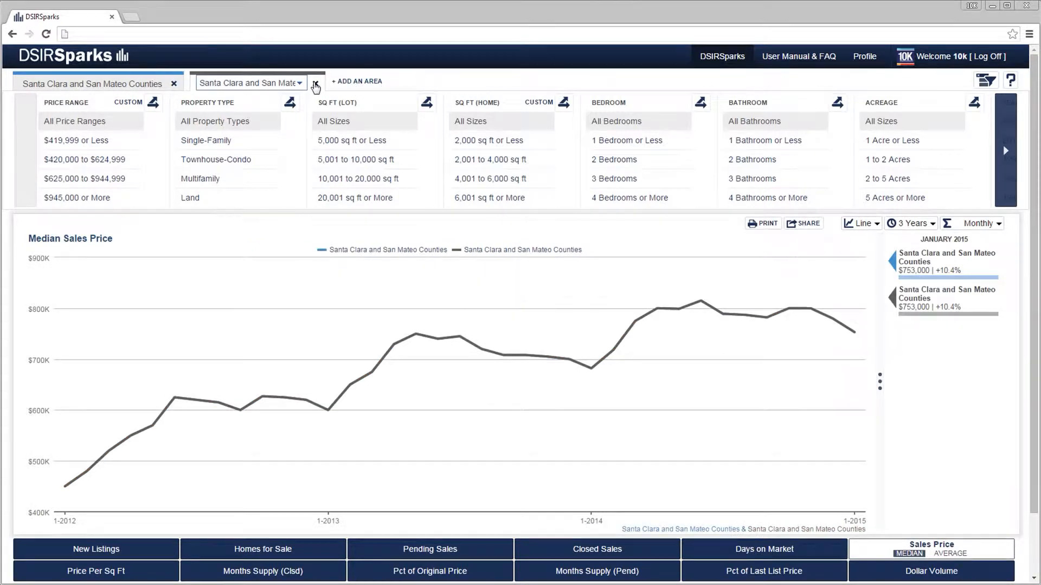
left_click(315, 83)
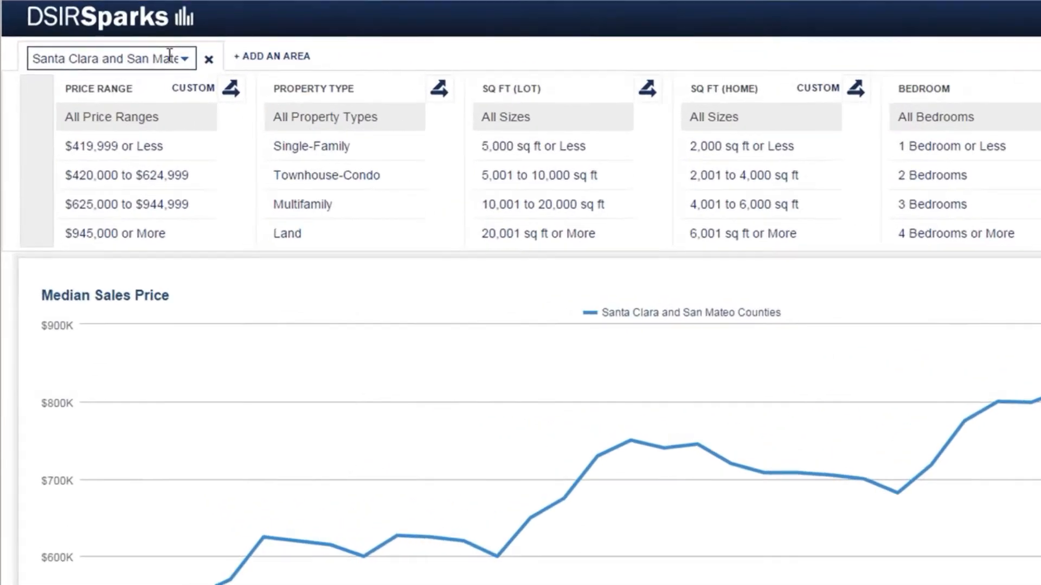
Change the chart's area to Palo Alto and filter the property type to Single-Family.
left_click(183, 61)
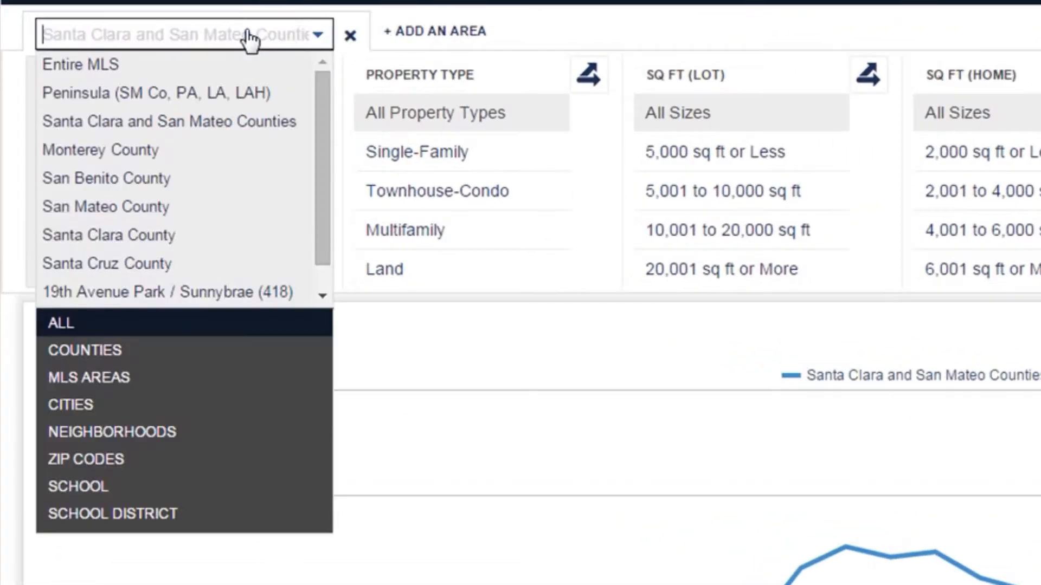
scroll(316, 99, "down", 3)
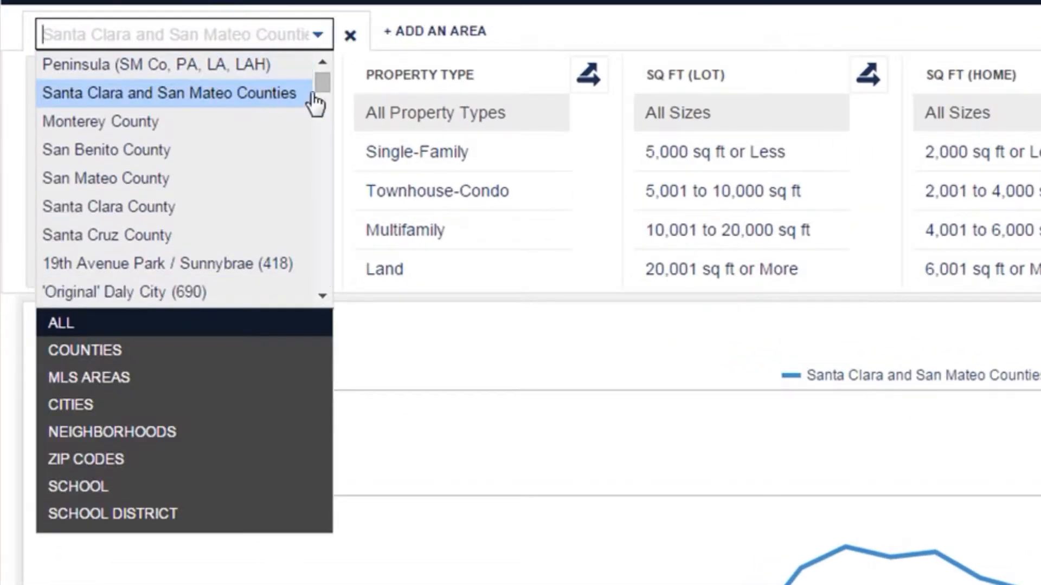
left_click_drag(323, 98, 326, 167)
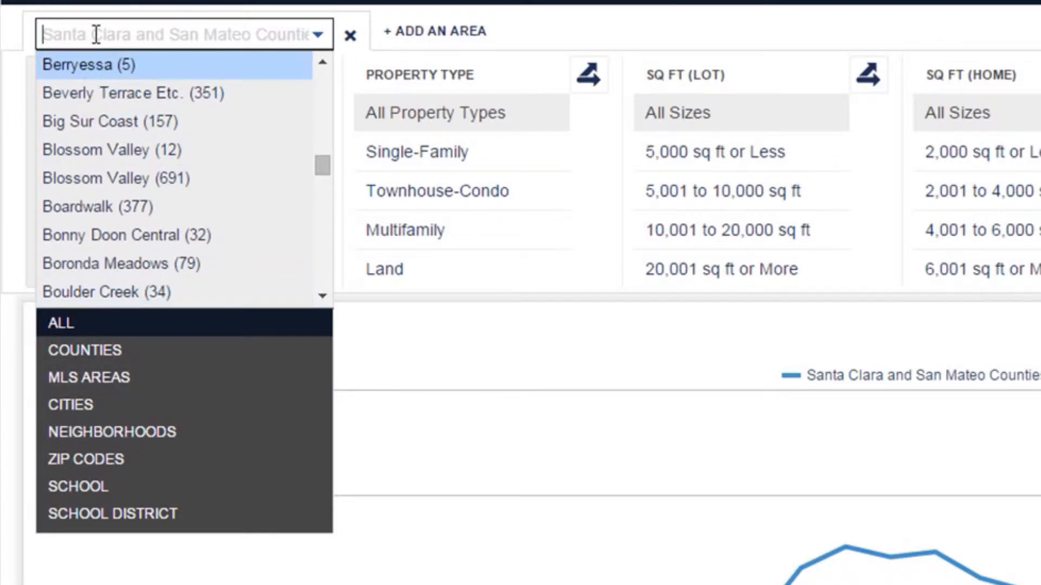
type("Pal")
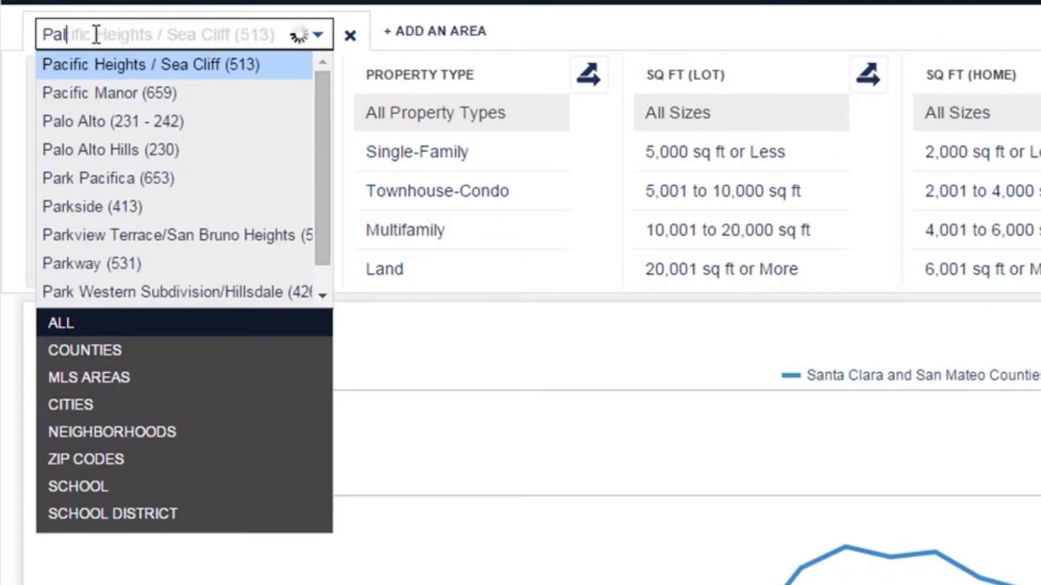
type("o Alto")
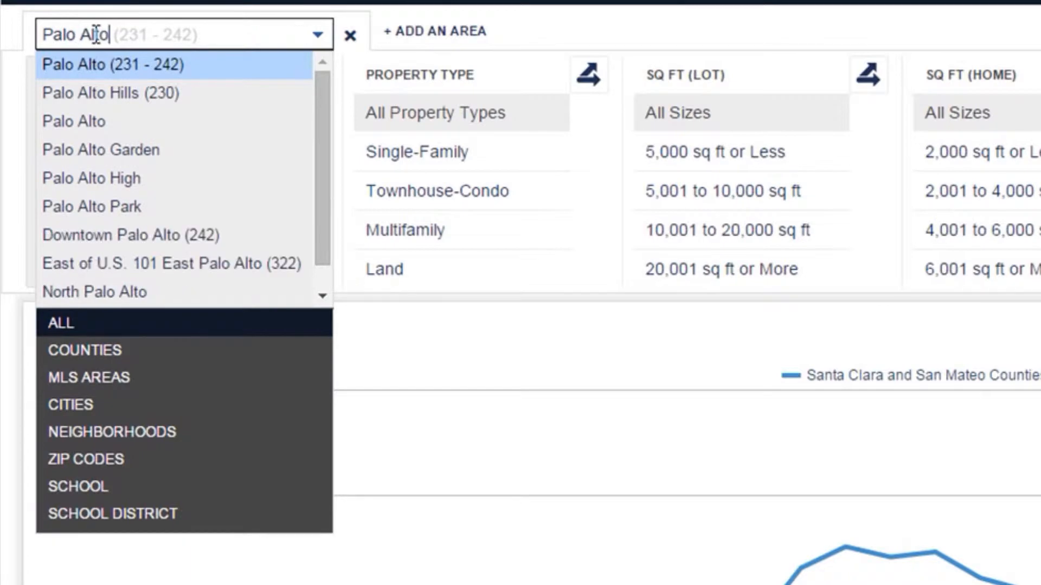
left_click(90, 122)
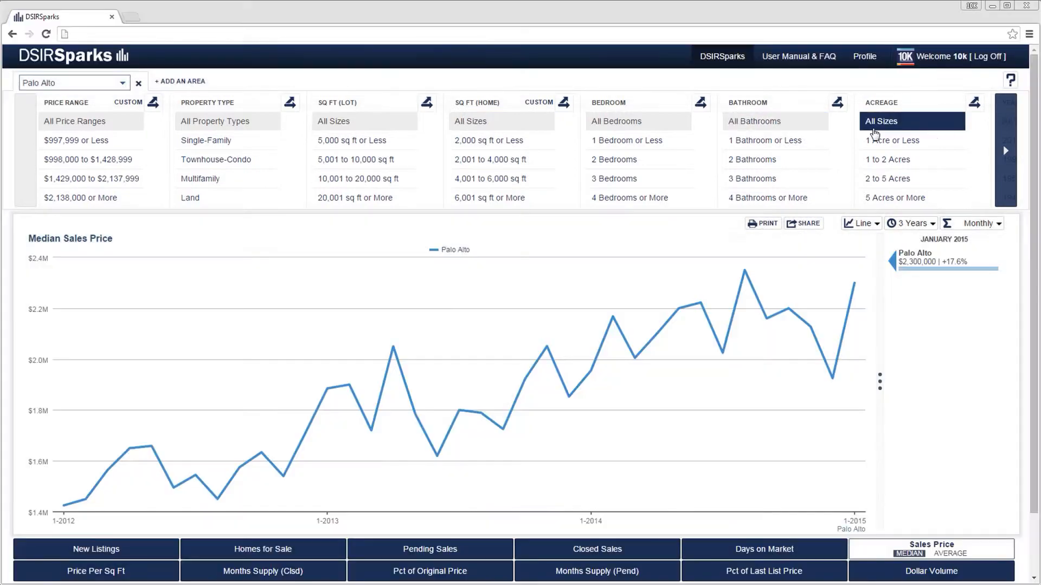
left_click(261, 147)
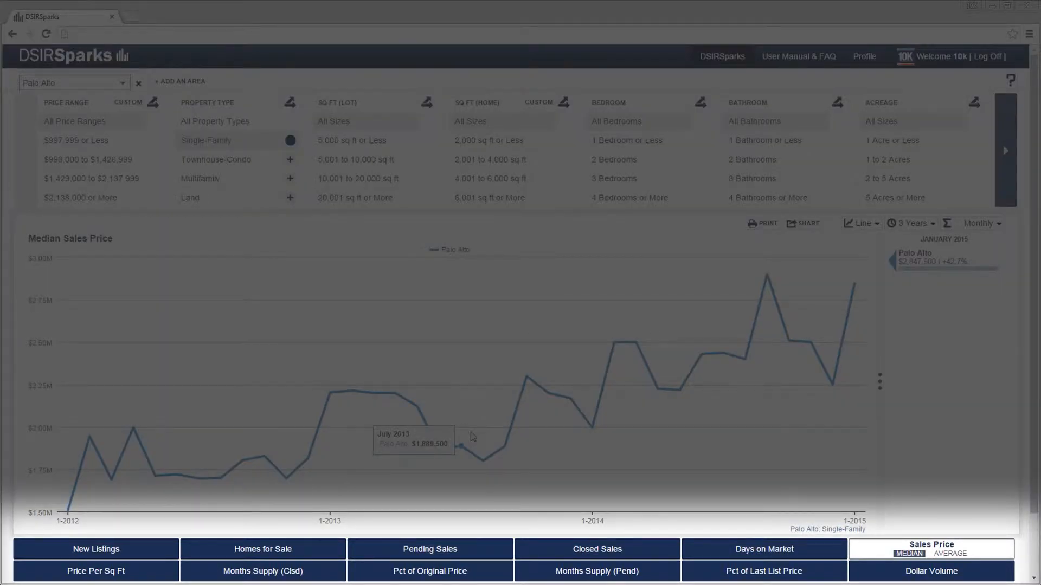
View the Closed Sales, Homes for Sale and average Sales Price charts, and return to the median Sales Price.
left_click(556, 551)
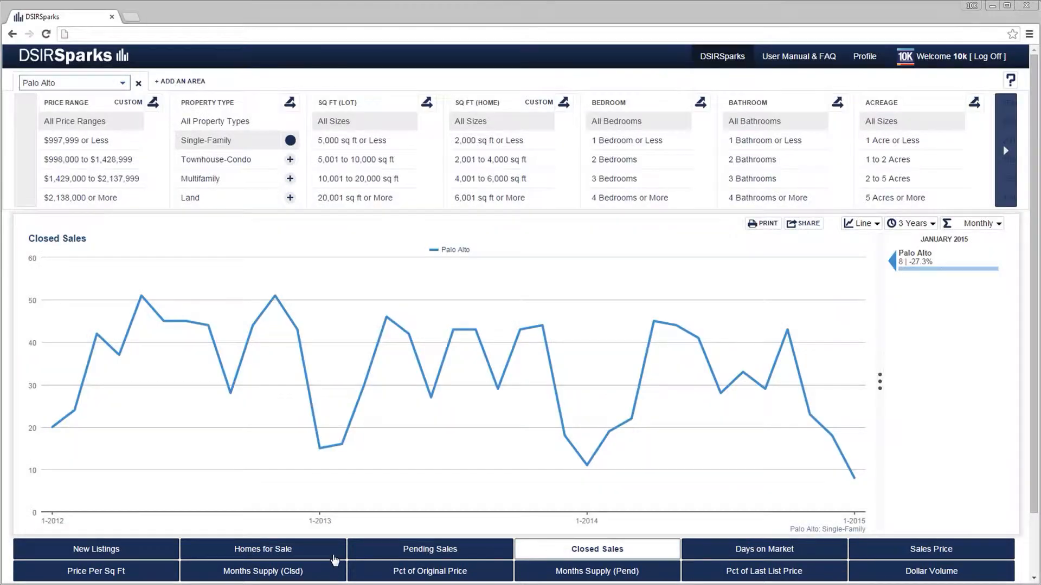
left_click(334, 559)
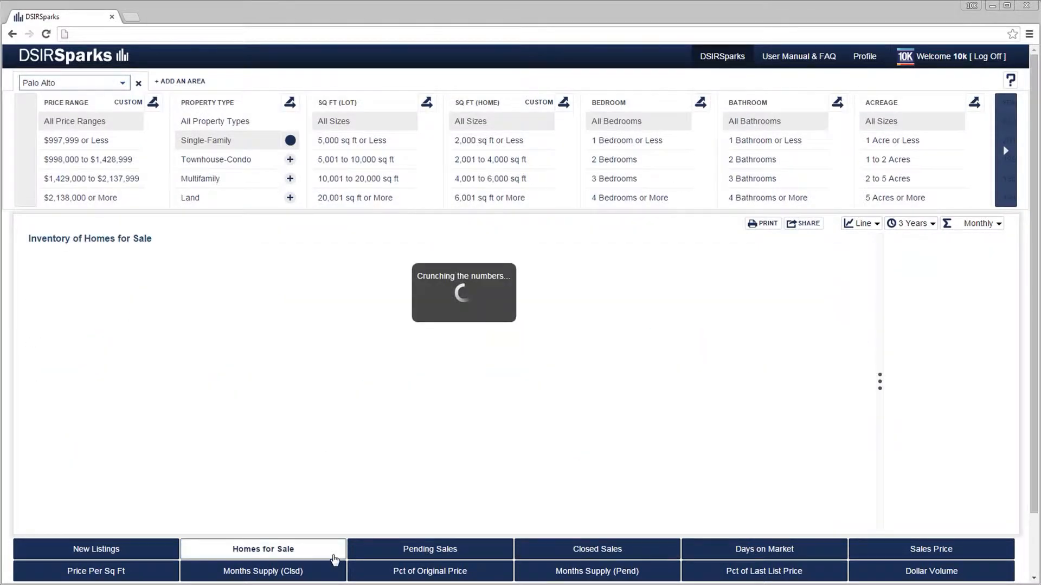
left_click(875, 557)
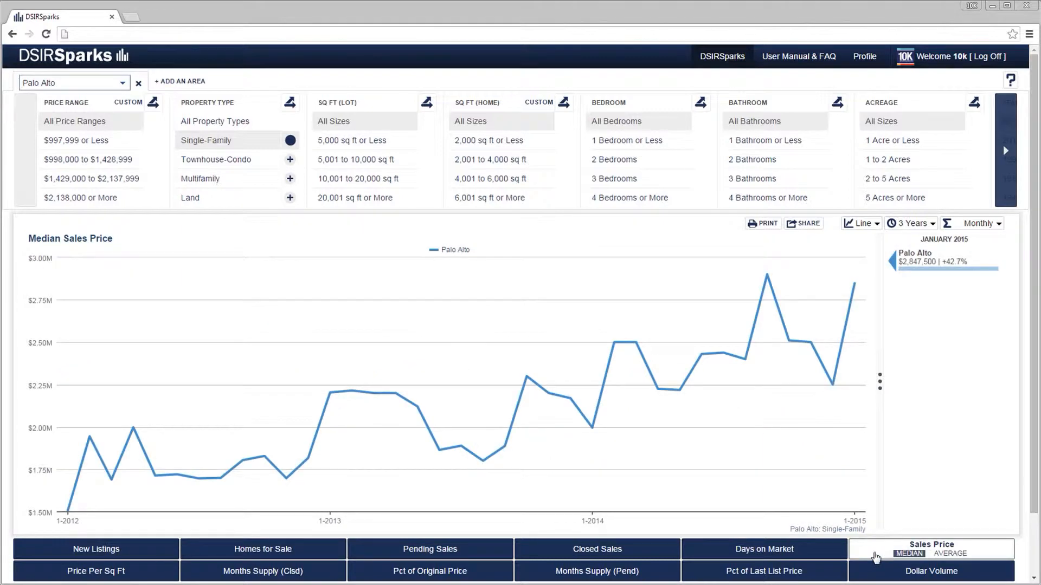
left_click(945, 555)
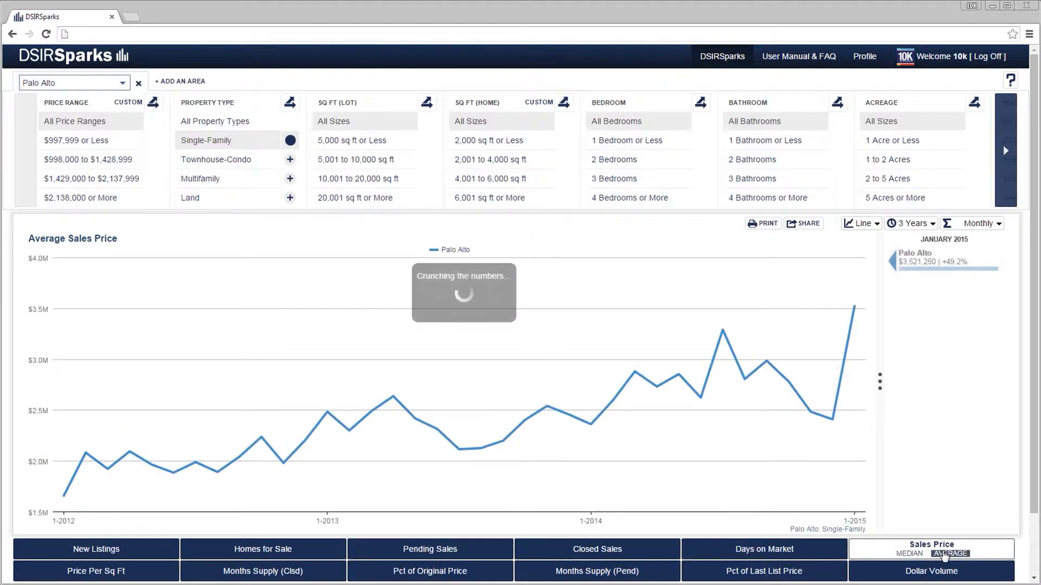
left_click(908, 554)
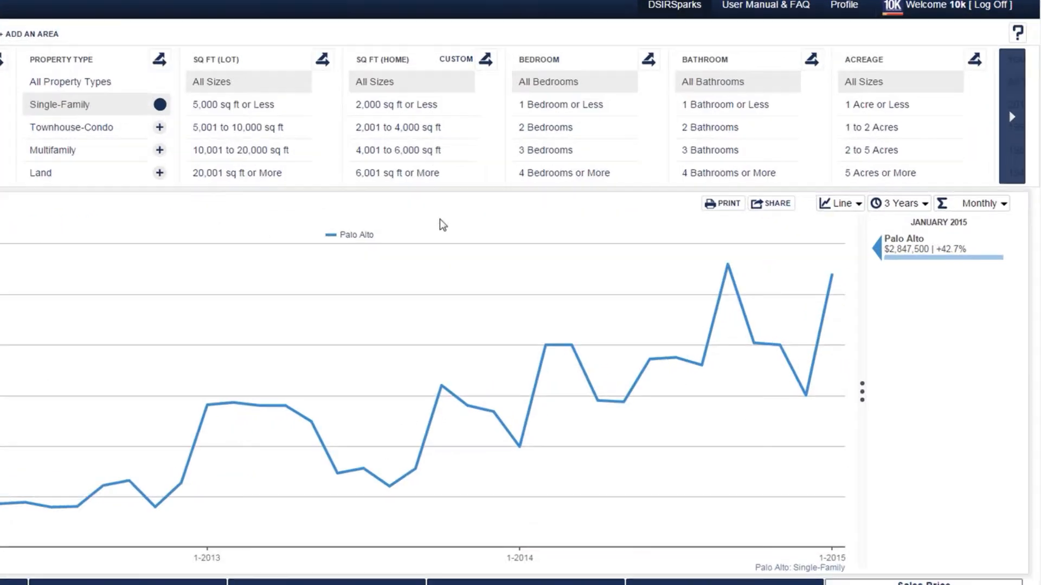
Review the time range and data-point calculation options, keeping 3 Years and Monthly.
left_click(909, 225)
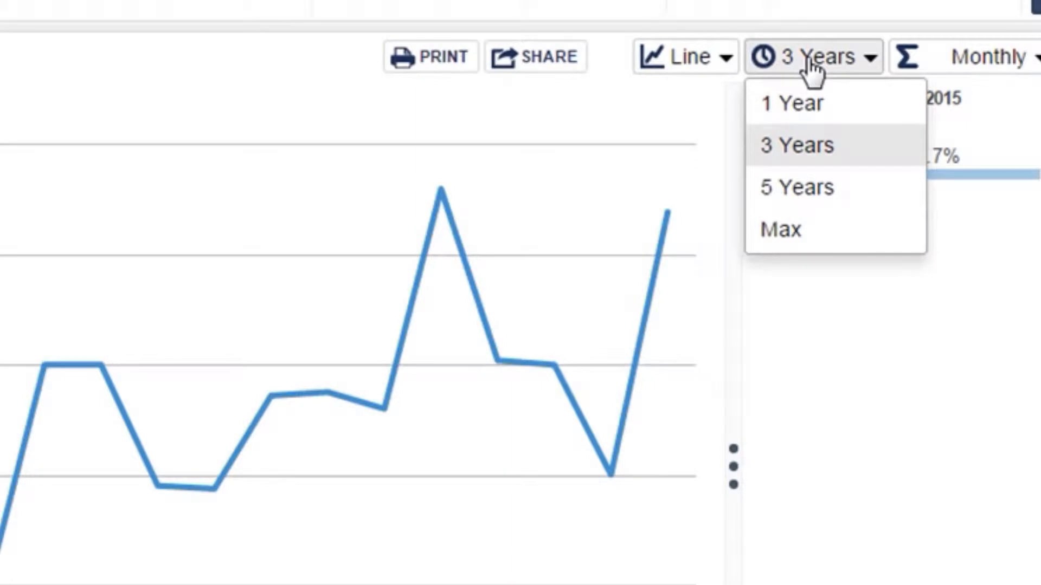
left_click(812, 154)
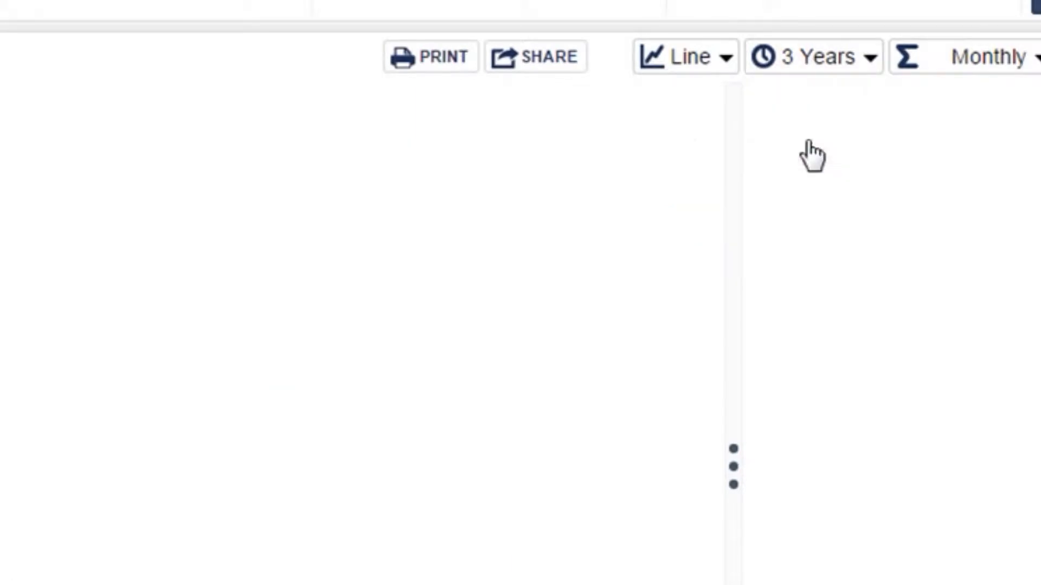
left_click(948, 69)
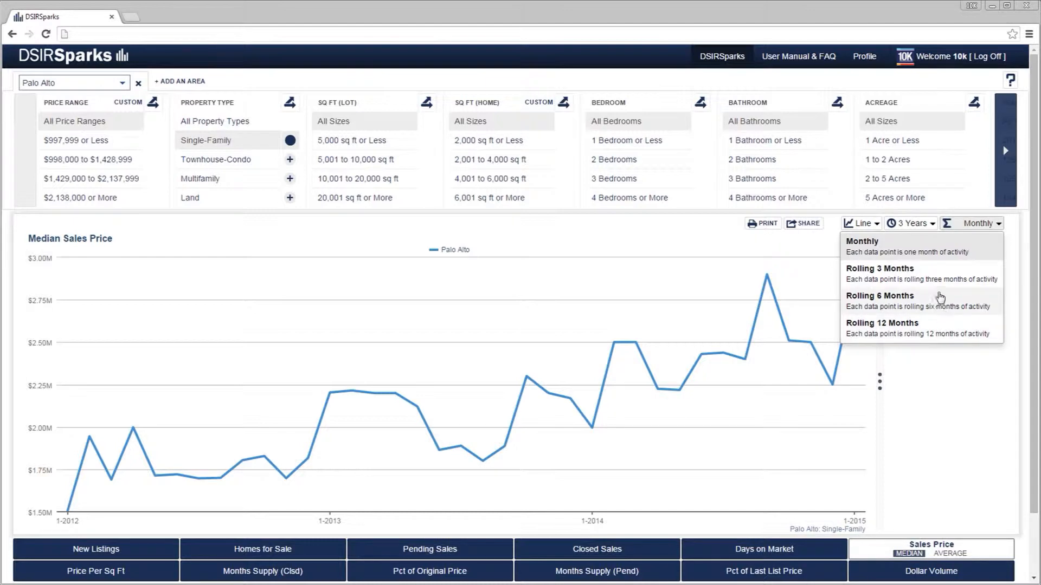
left_click(939, 253)
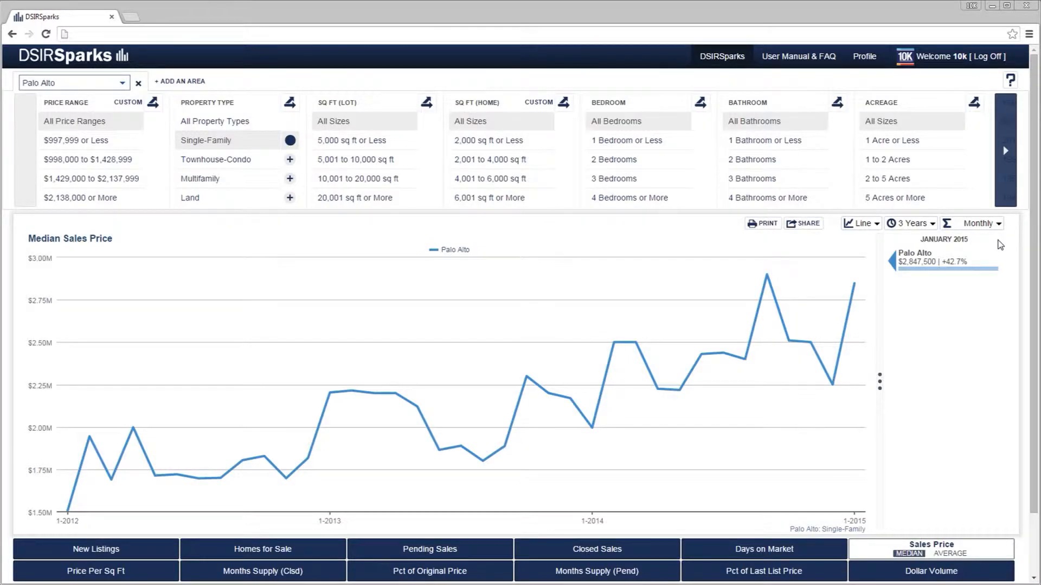
Collapse the area summary beside the chart and expand it again.
left_click(879, 347)
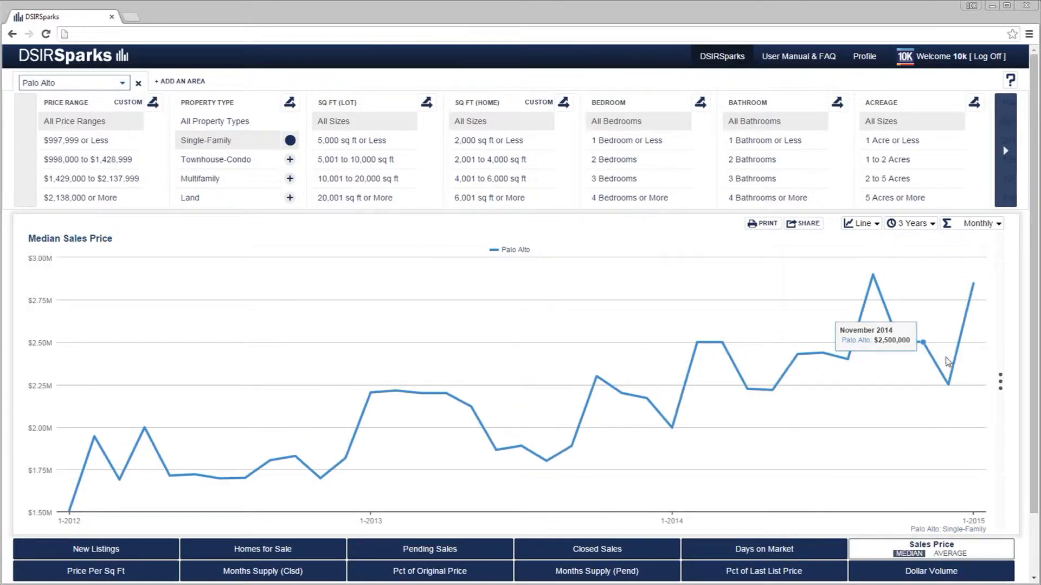
left_click(1001, 384)
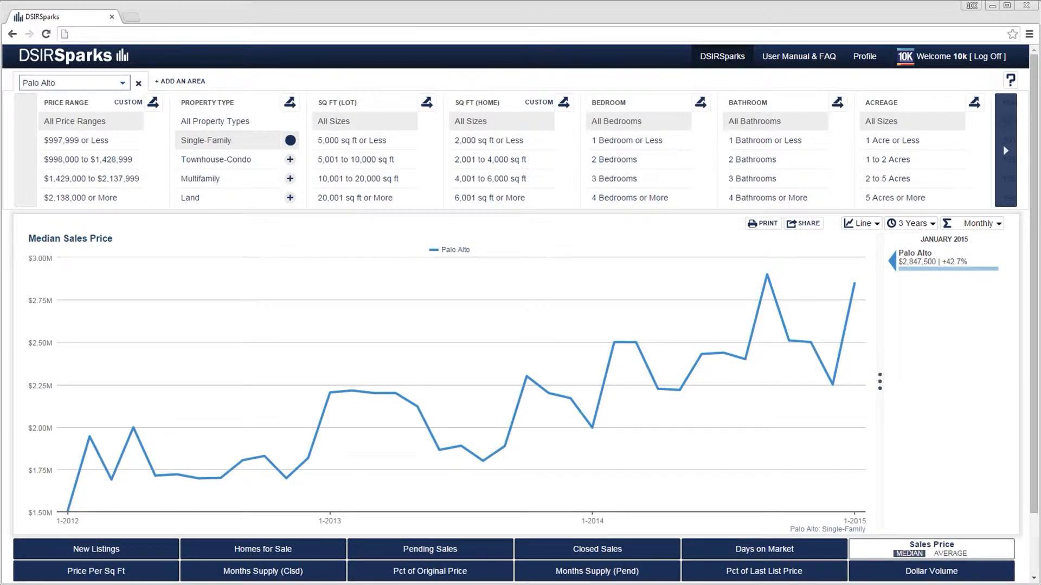
Preview the data as a bar chart with its time range options, and return to the line chart.
left_click(863, 225)
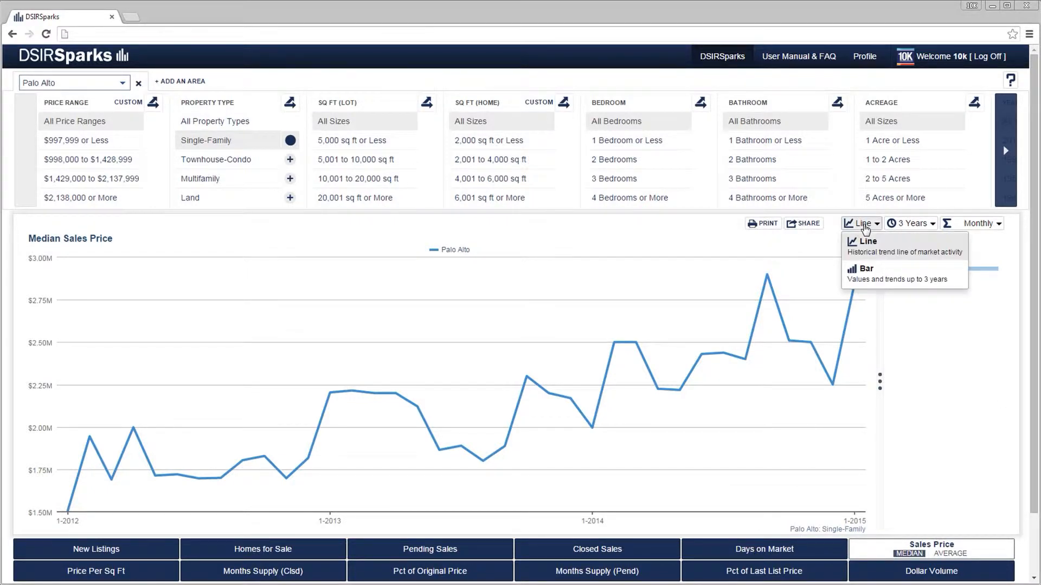
left_click(888, 276)
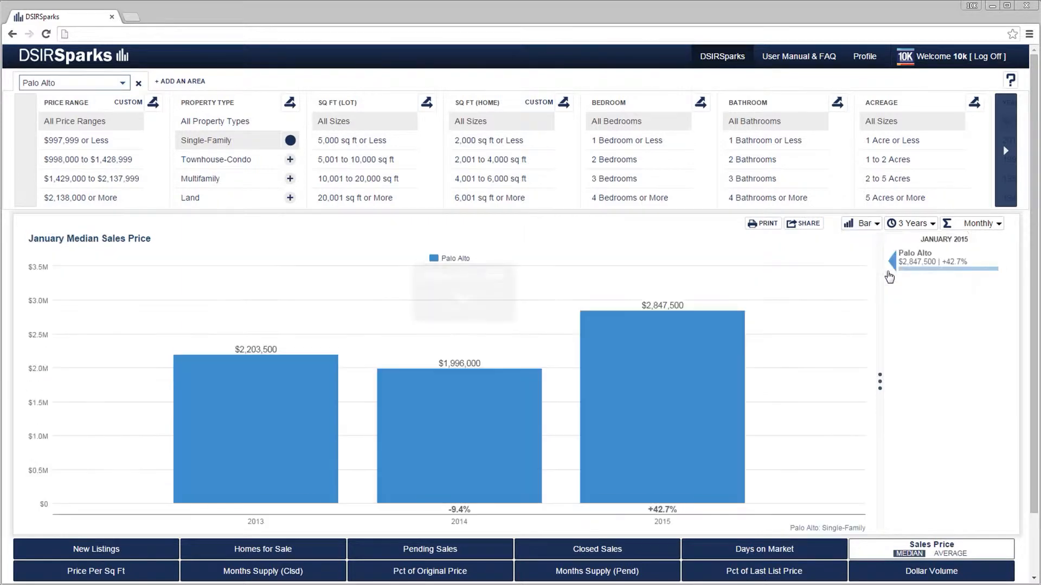
left_click(908, 225)
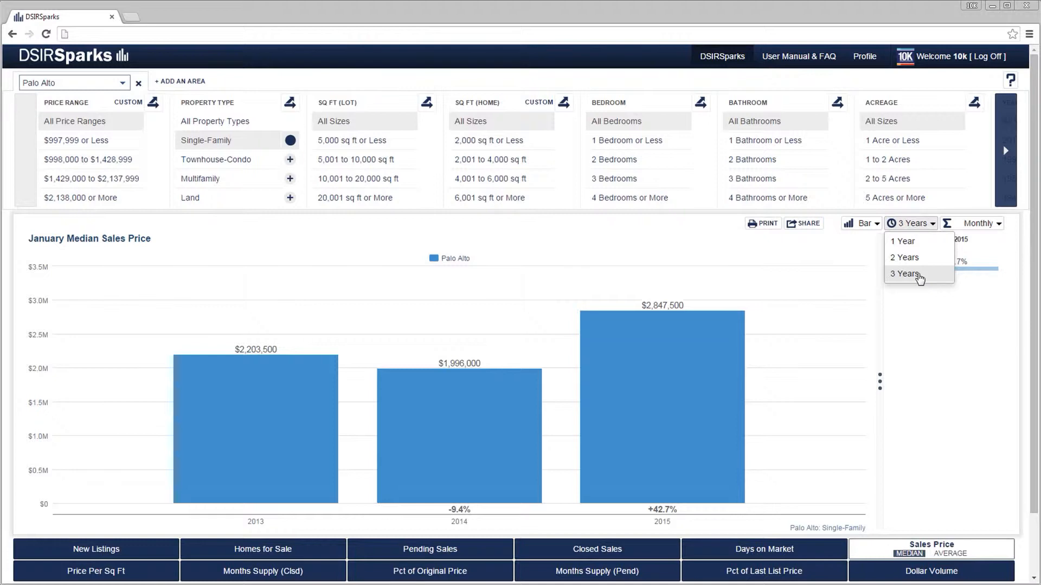
left_click(863, 224)
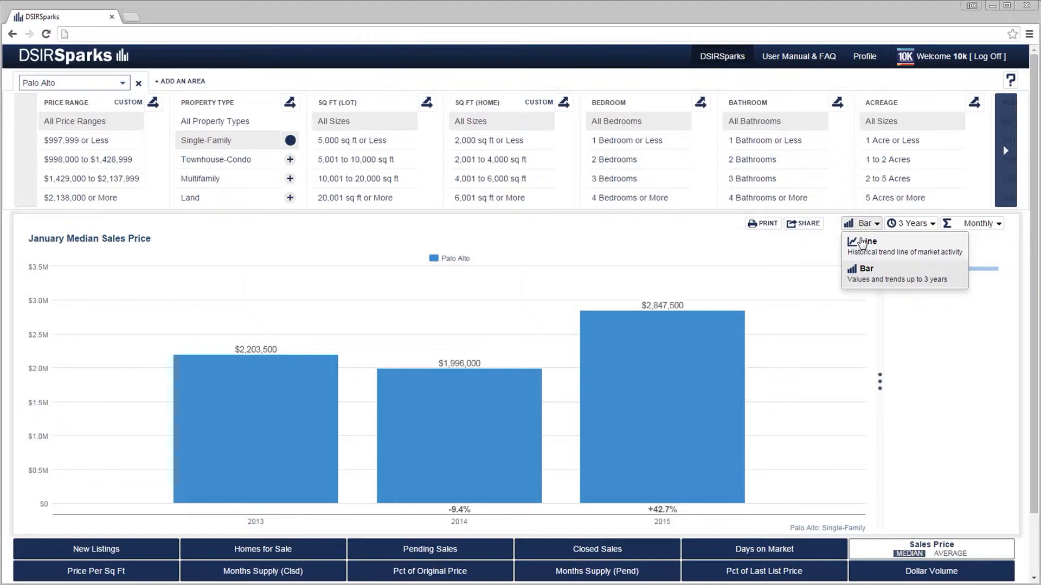
left_click(862, 242)
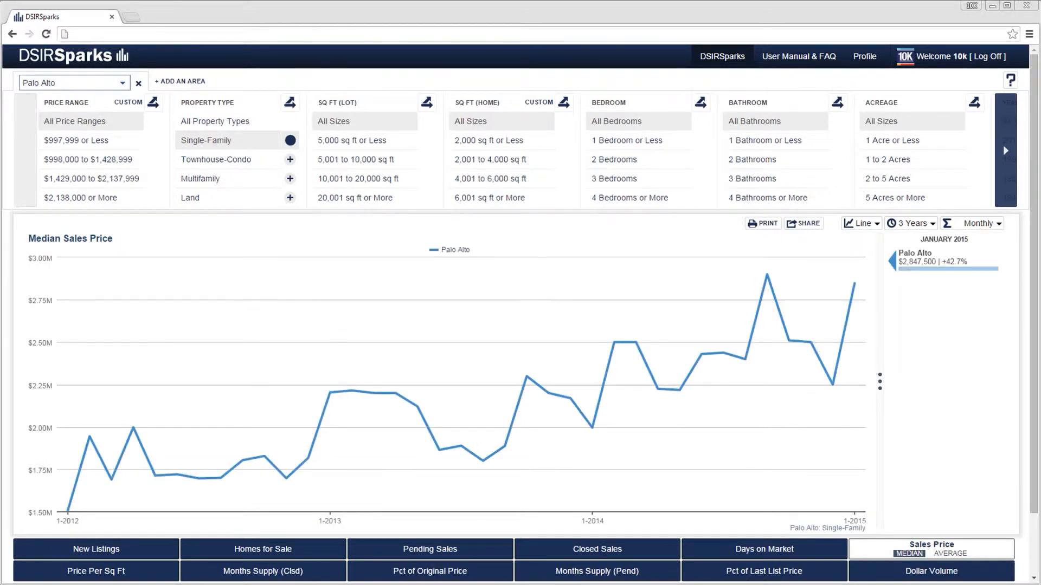
Open the chart's share options, try the Live data type, and set it back to Static.
left_click(784, 228)
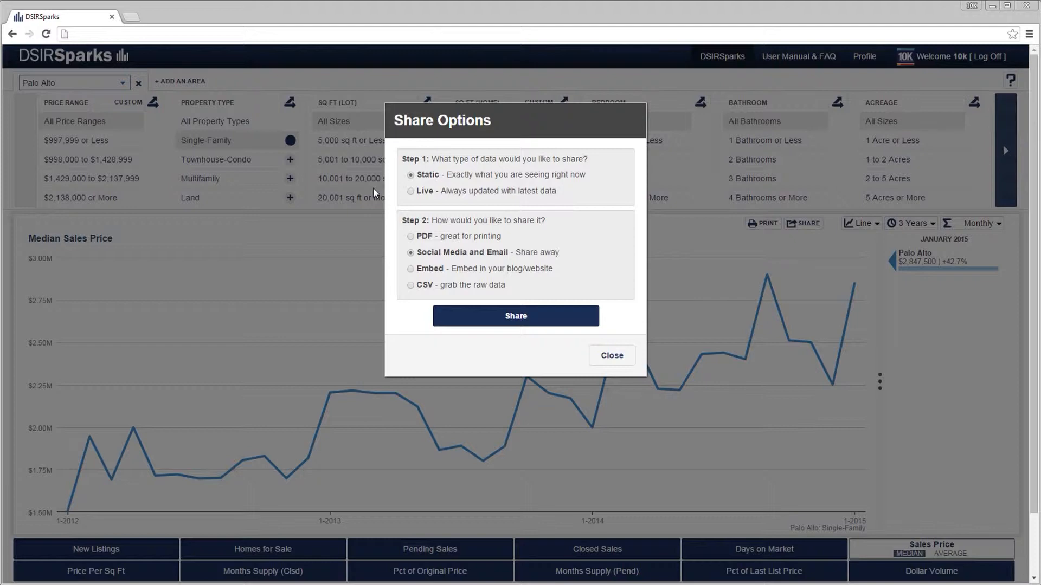
scroll(373, 189, "down", 1)
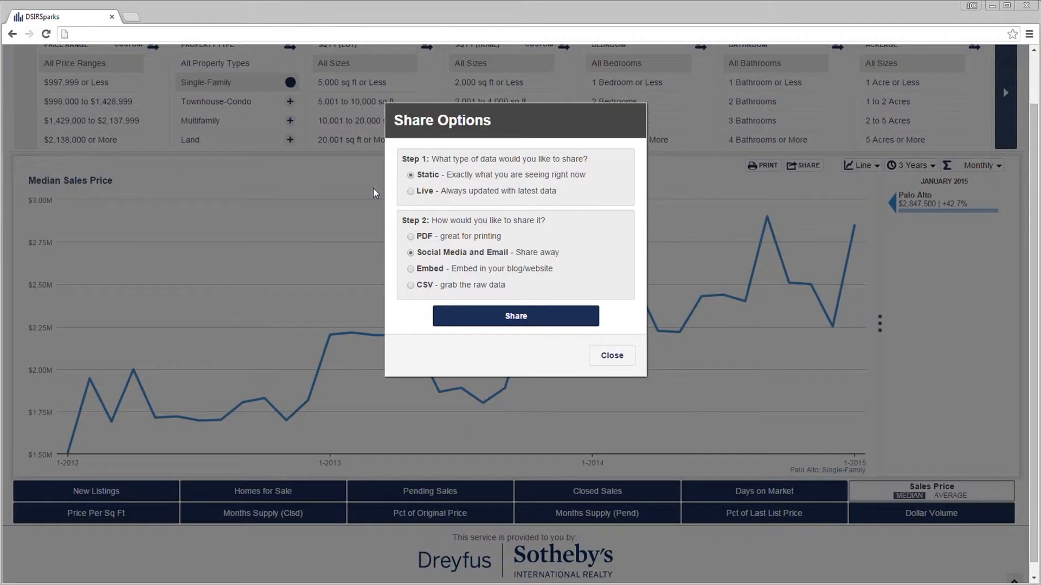
scroll(373, 189, "up", 1)
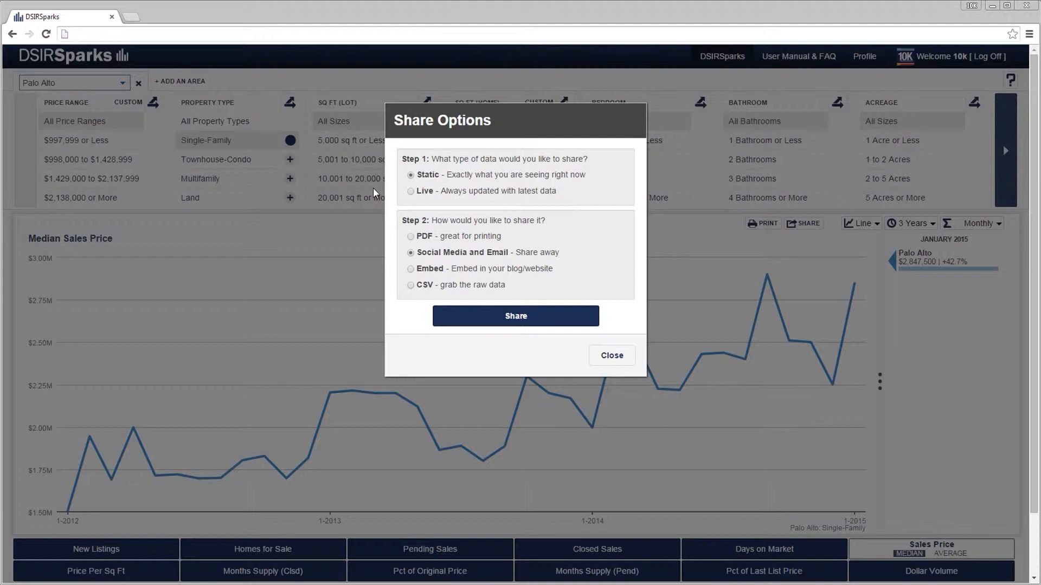
left_click(411, 191)
left_click(411, 175)
Try the PDF, Social Media and Email, and Embed sharing formats, choosing the Medium (640x480) size for the embedded image.
left_click(410, 236)
left_click(410, 252)
left_click(410, 269)
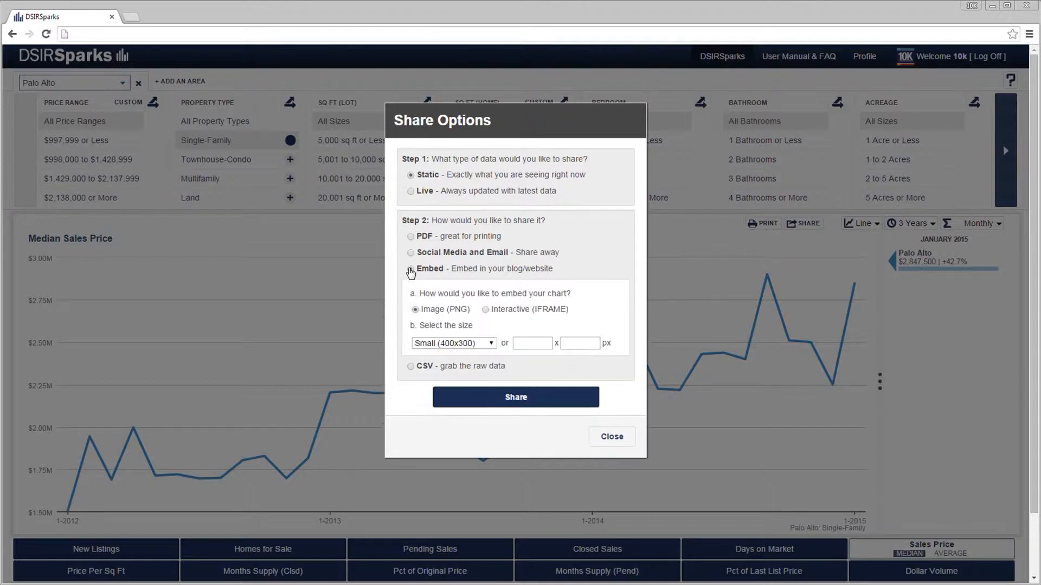
left_click(454, 343)
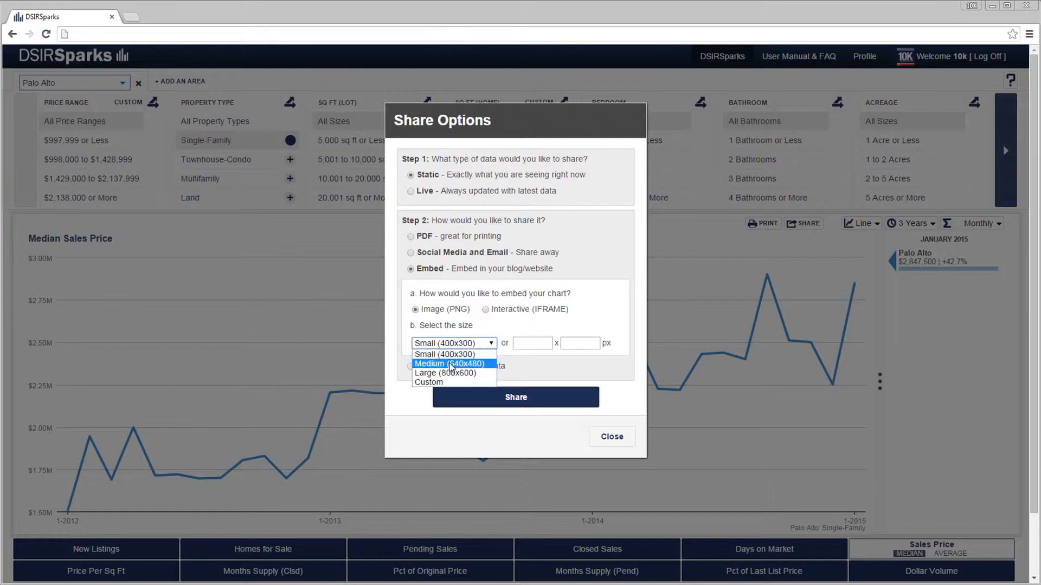
left_click(451, 366)
Choose CSV as the sharing format and generate the share link for the raw data.
left_click(411, 367)
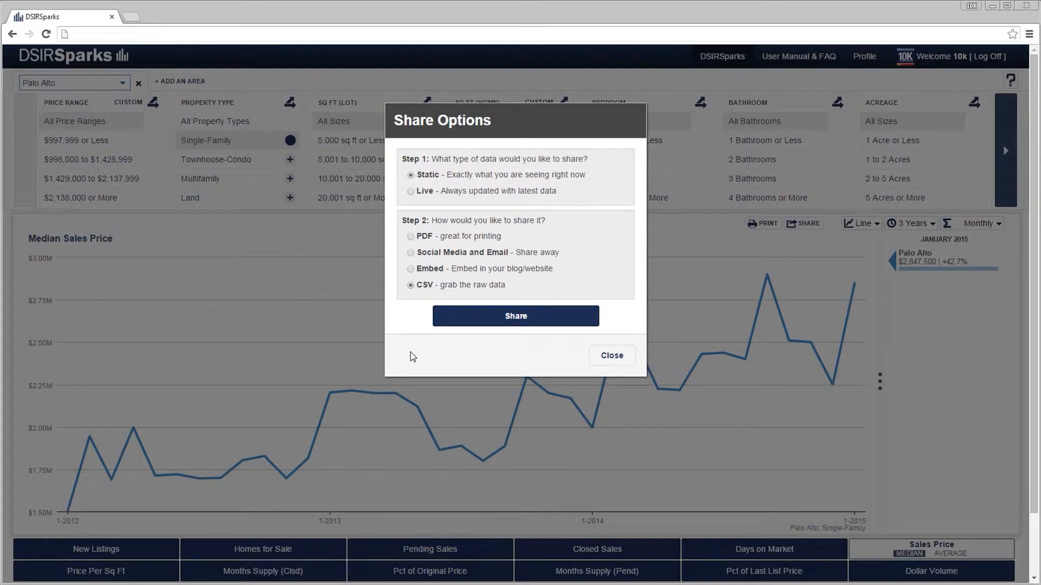
left_click(451, 317)
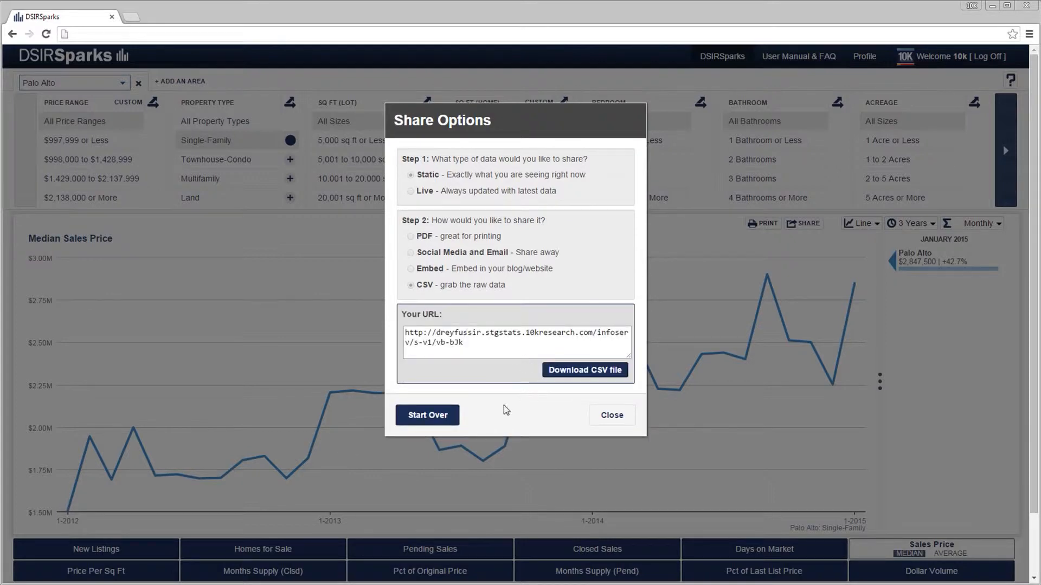
Restart the sharing setup, generate a Live link for Social Media and Email, and view the shared chart in a new window.
left_click(443, 416)
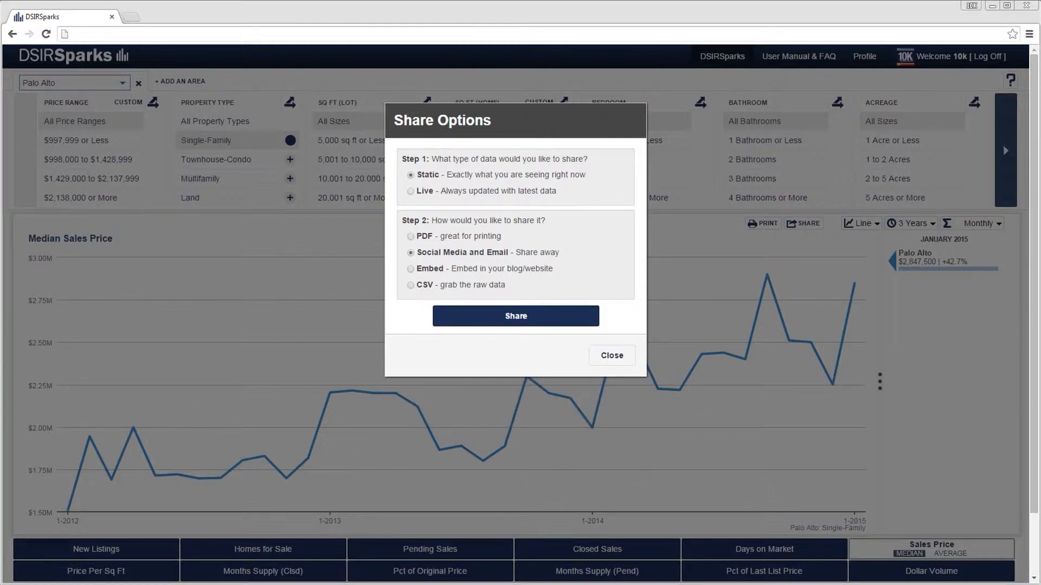
left_click(410, 191)
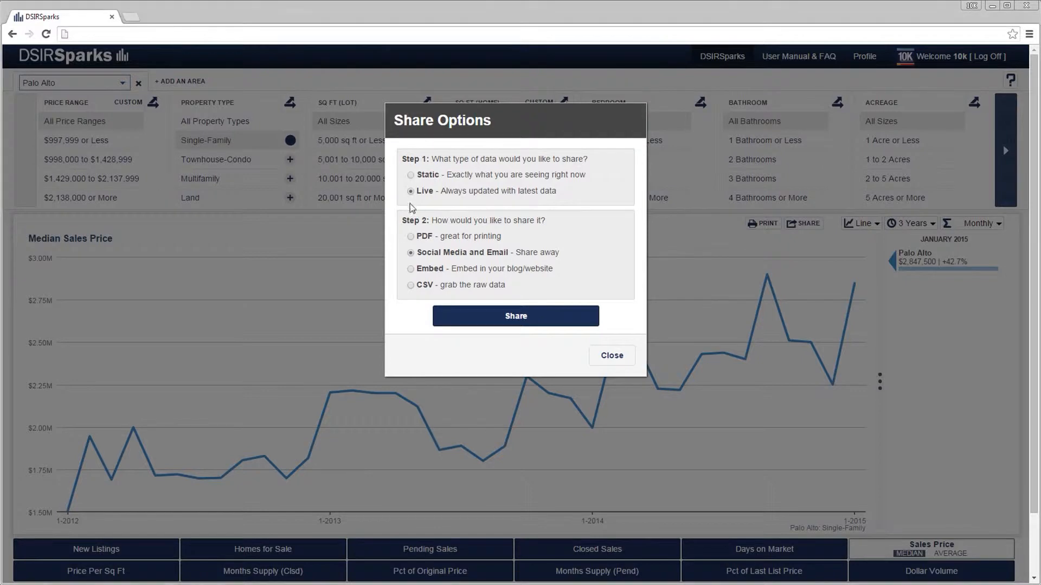
left_click(477, 317)
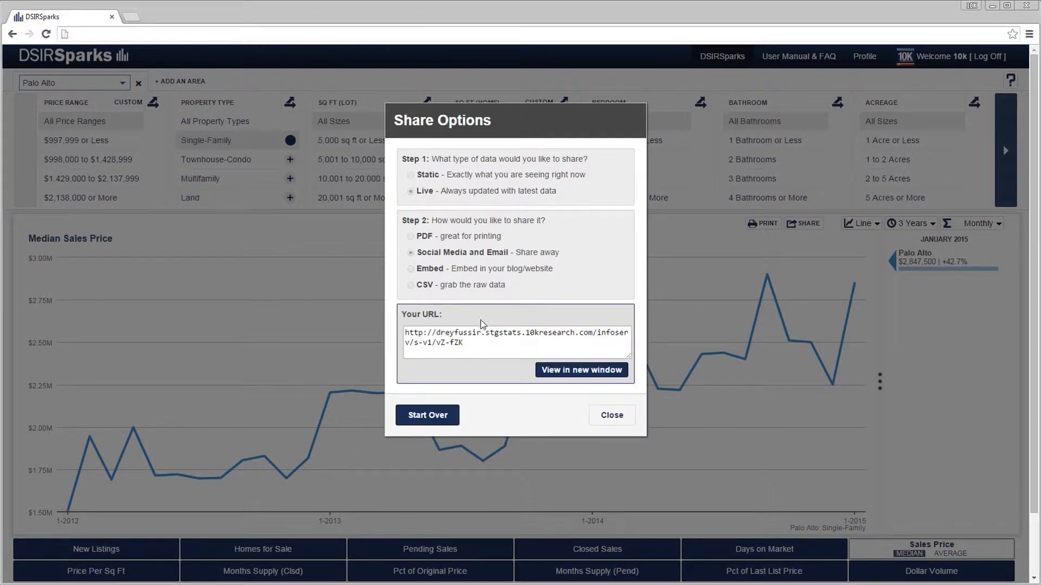
left_click_drag(475, 346, 391, 331)
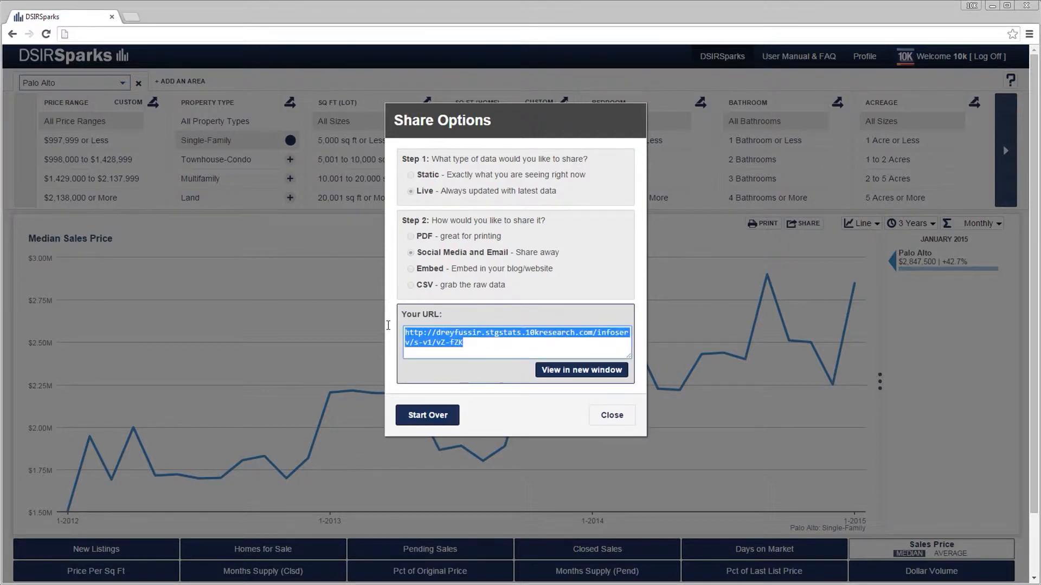
left_click(545, 372)
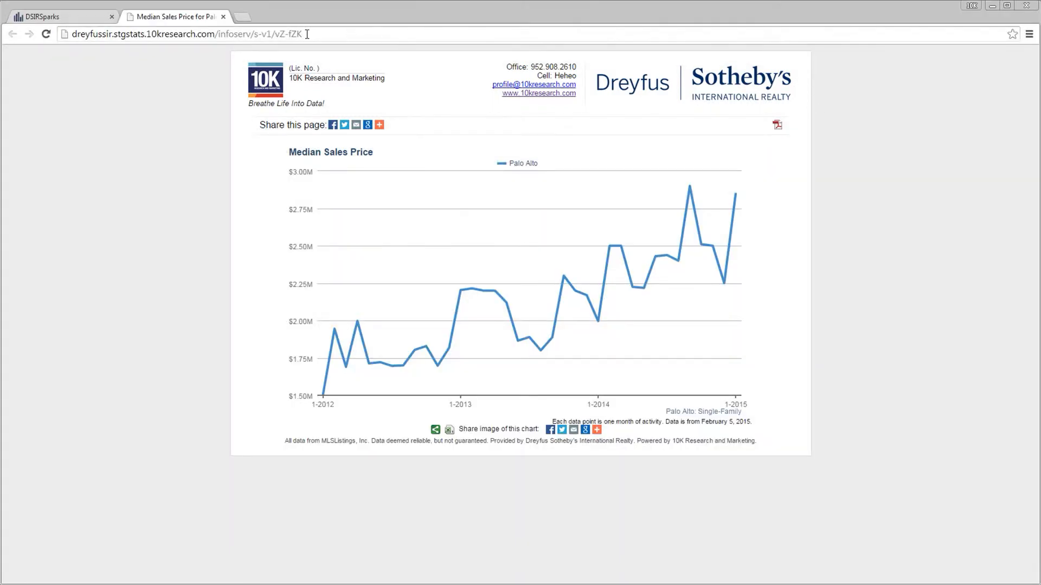
Check the shared page's address and its full list of sharing services, and close the page and the share options.
left_click(307, 34)
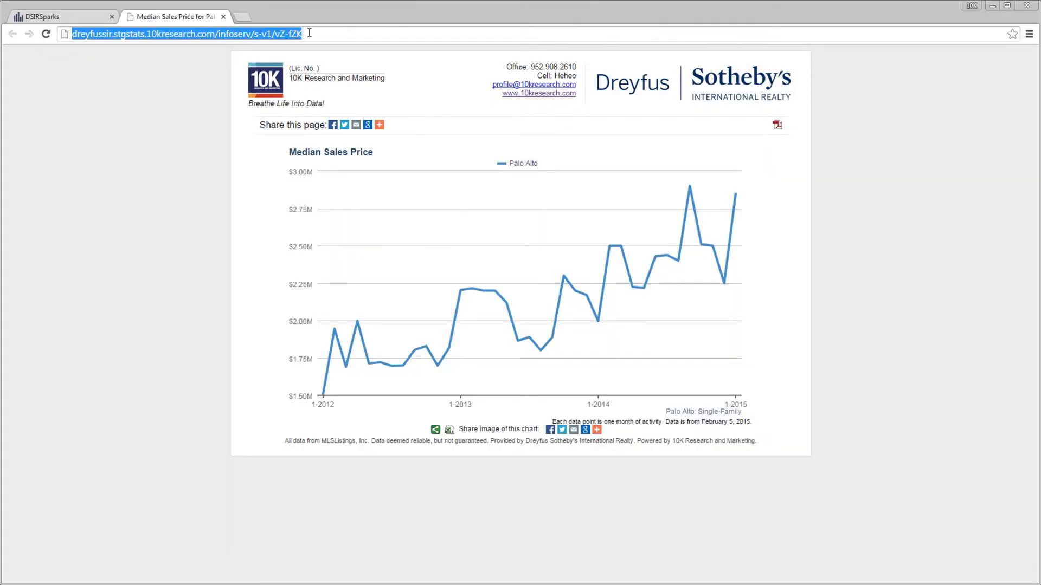
left_click(179, 158)
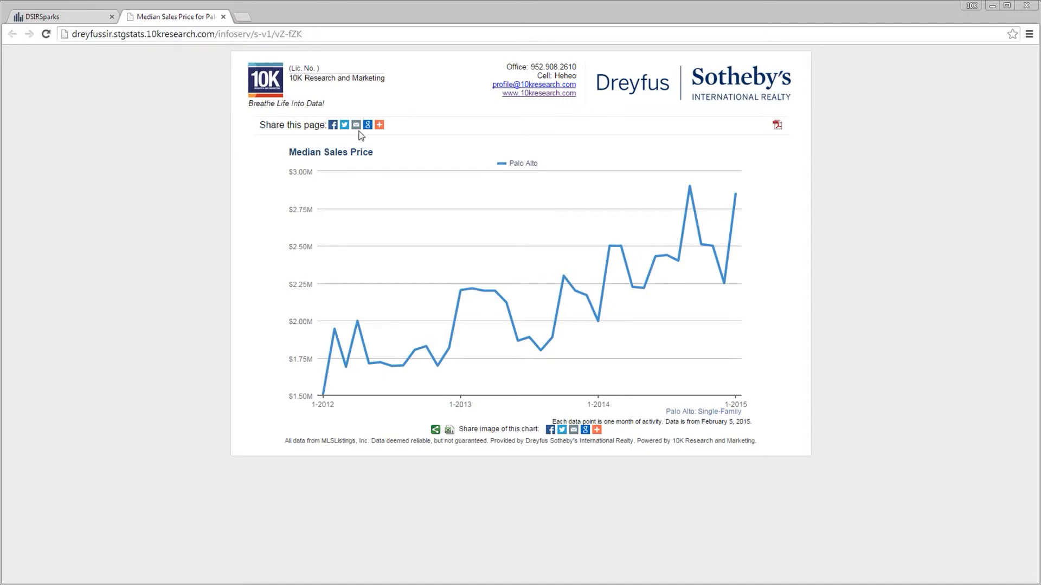
left_click(379, 125)
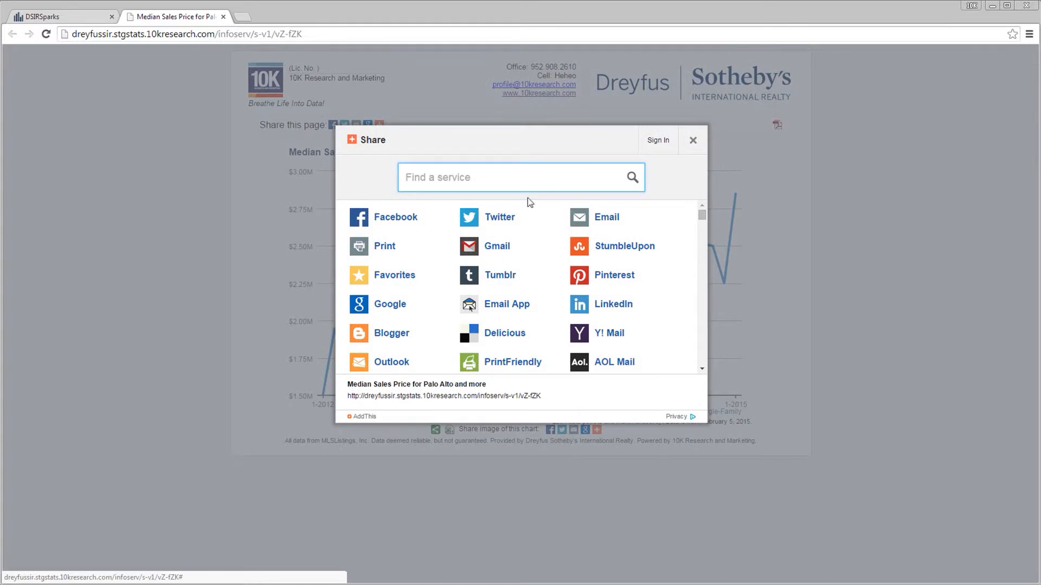
left_click(700, 242)
scroll(694, 260, "down", 10)
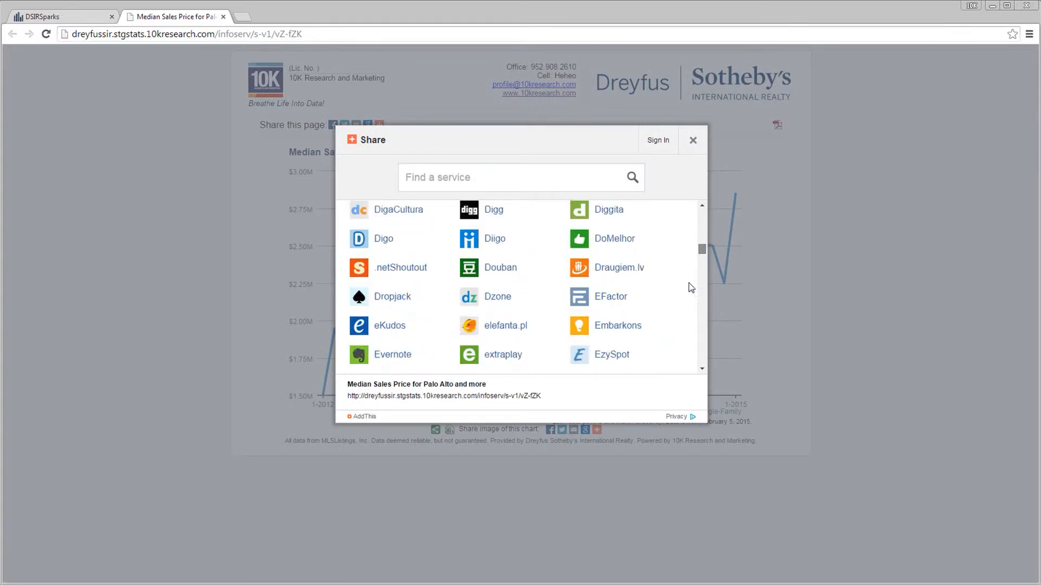
left_click(692, 143)
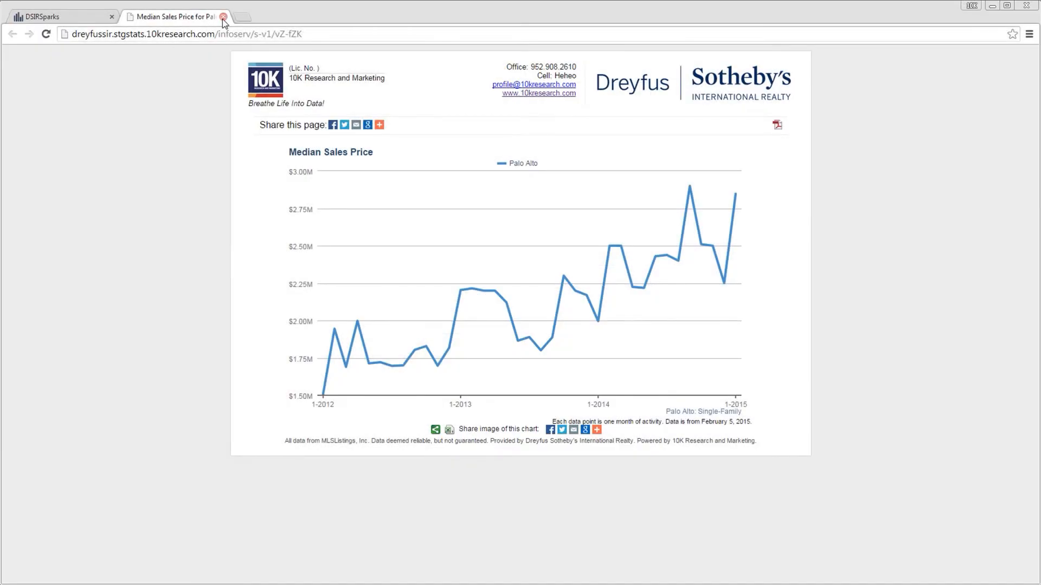
left_click(223, 17)
left_click(614, 416)
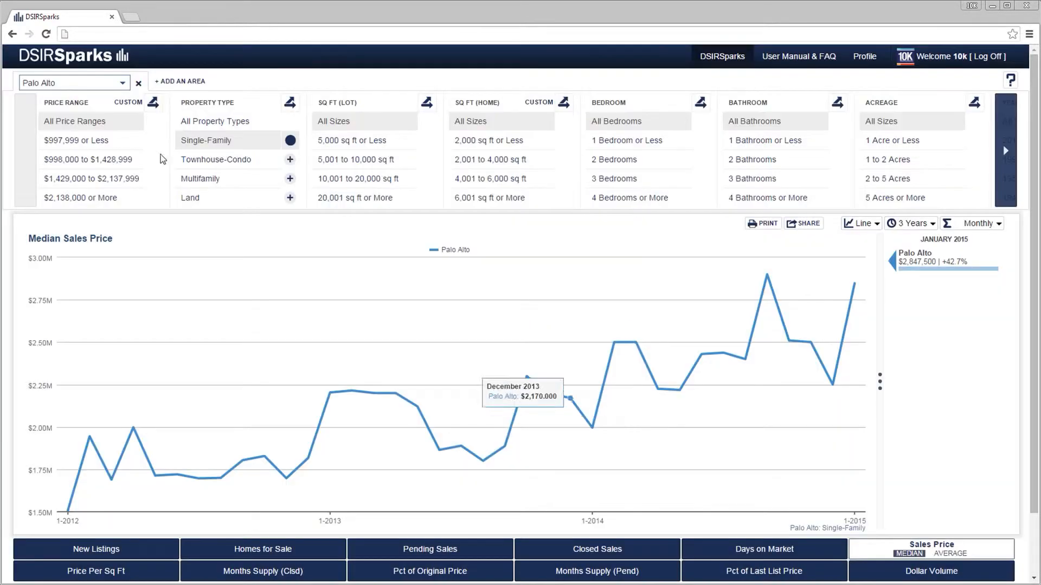
Add Menlo Park as a second area and filter both areas to Single-Family.
left_click(181, 81)
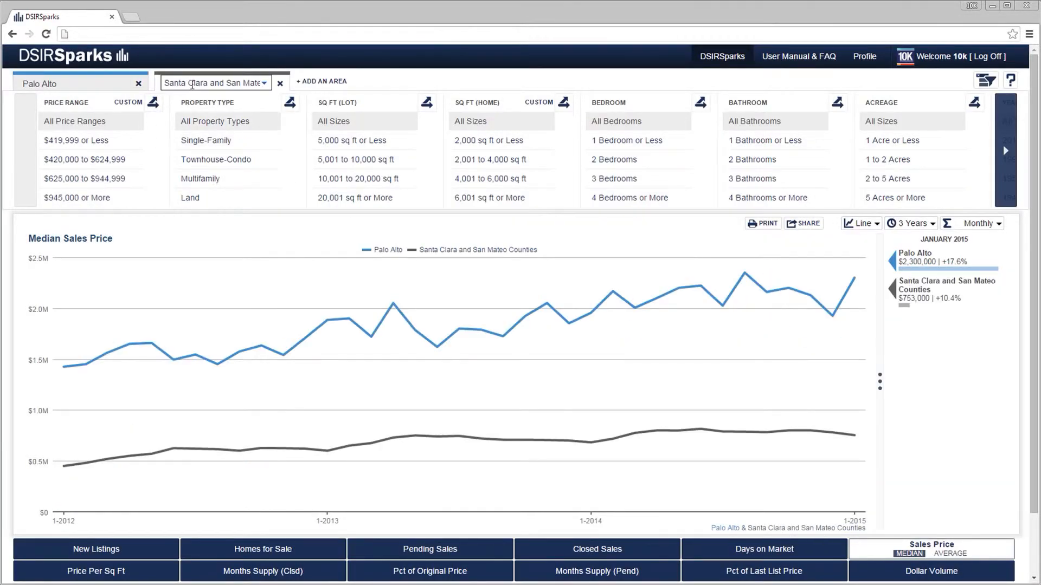
left_click(190, 85)
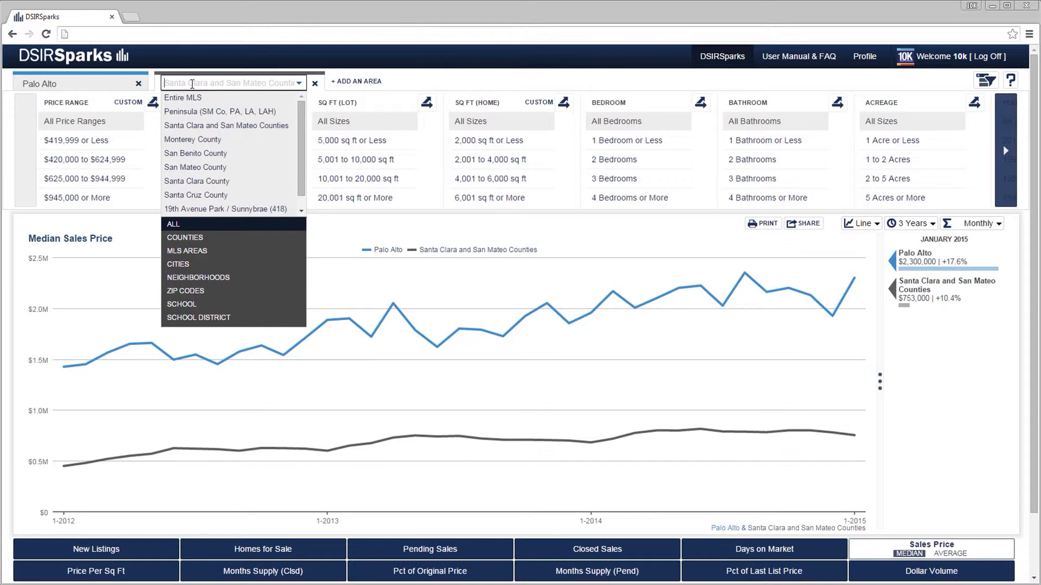
type("Menl")
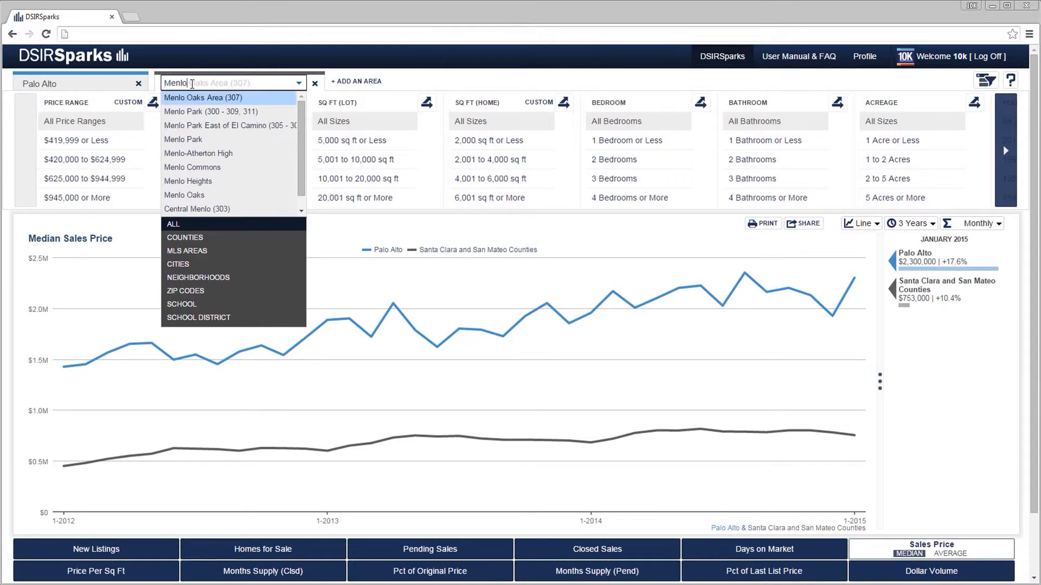
type("o")
left_click(193, 139)
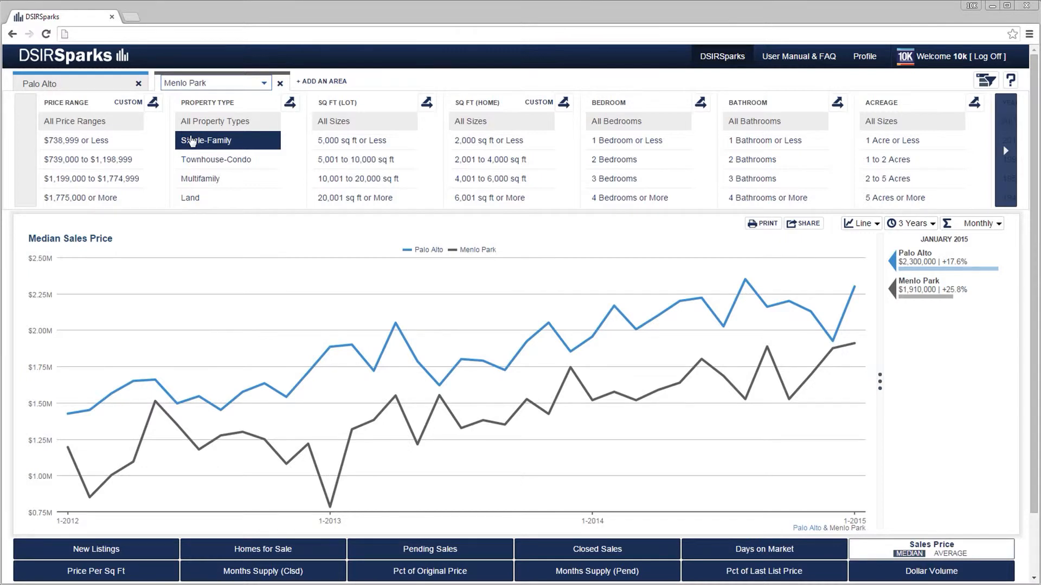
left_click(222, 142)
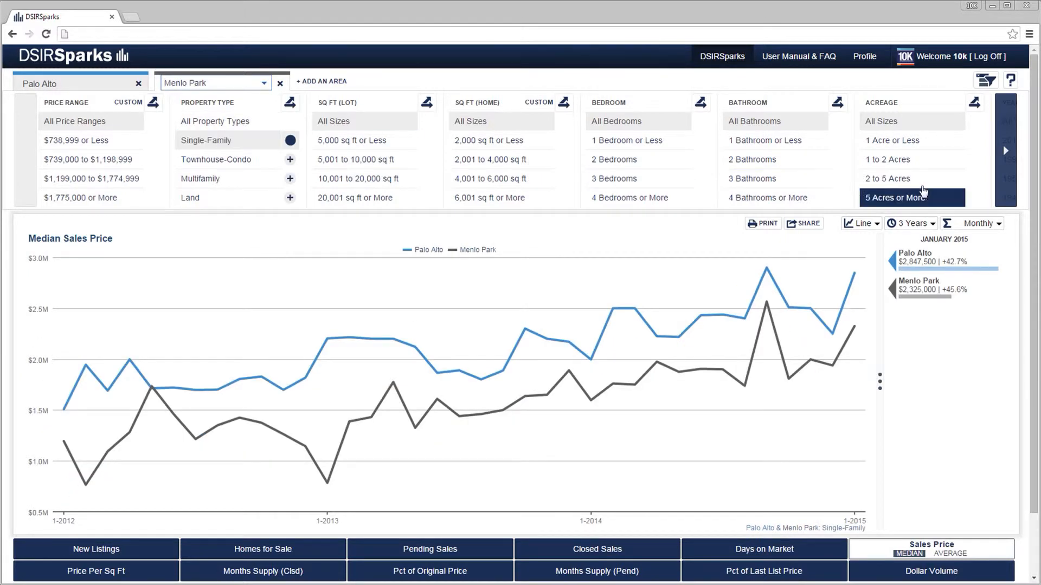
Filter both areas to homes built from 1990 to 2009.
left_click(1000, 155)
left_click(1000, 155)
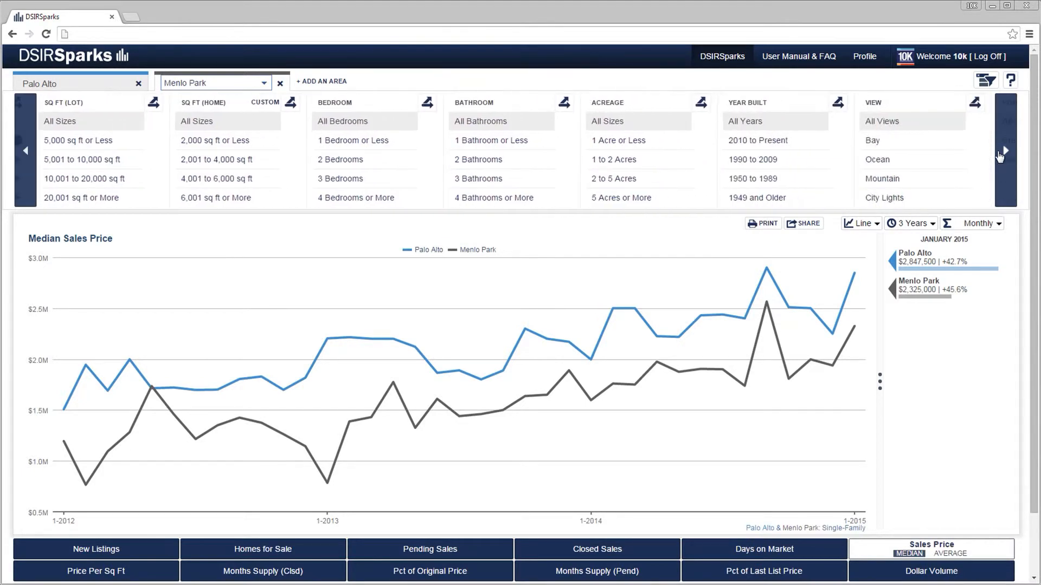
left_click(788, 157)
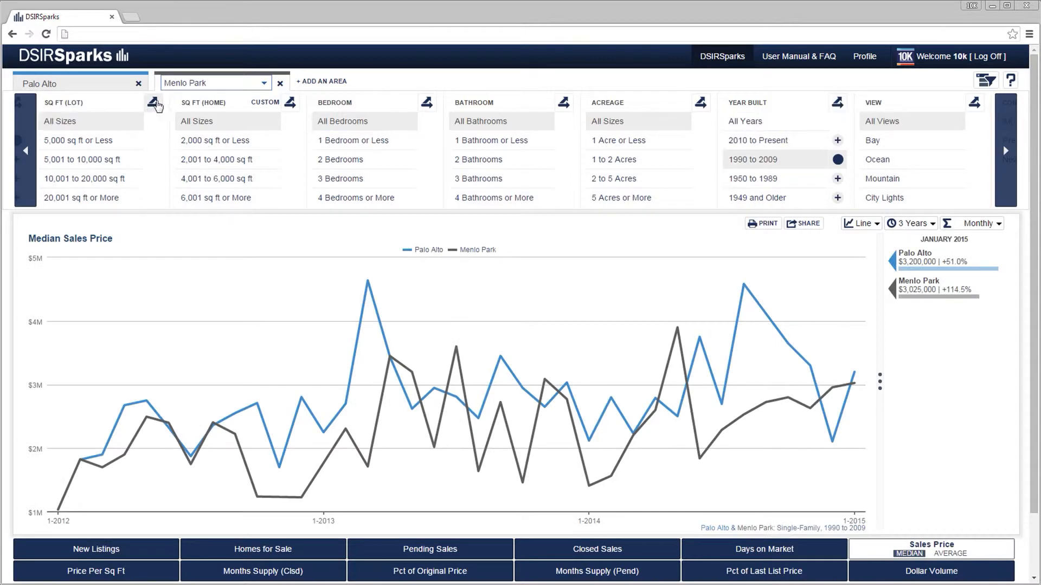
Compare both areas by property type in place of the Single-Family filter, and remove the 1990 to 2009 year built filter.
left_click(21, 166)
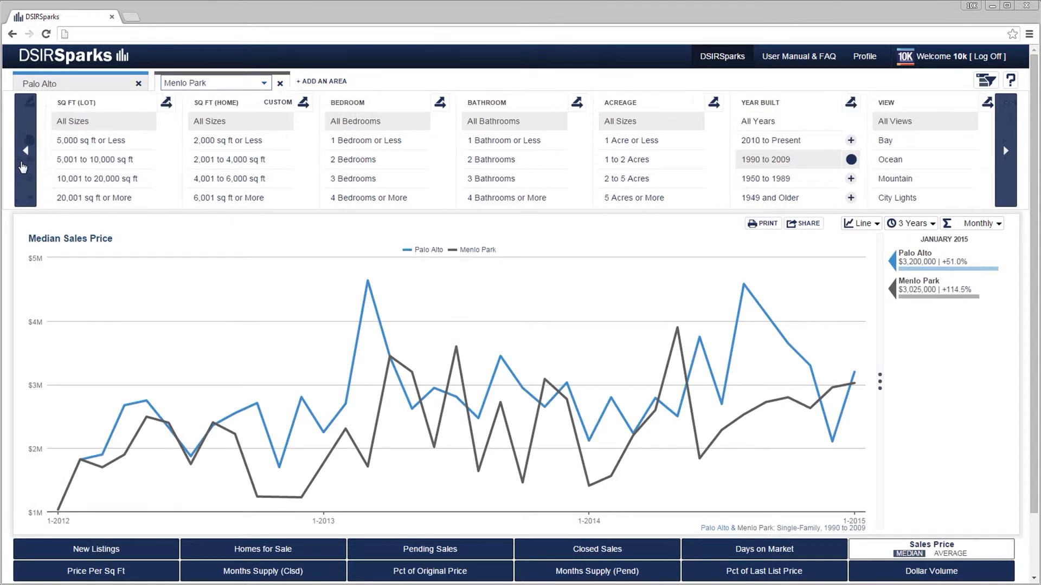
left_click(153, 142)
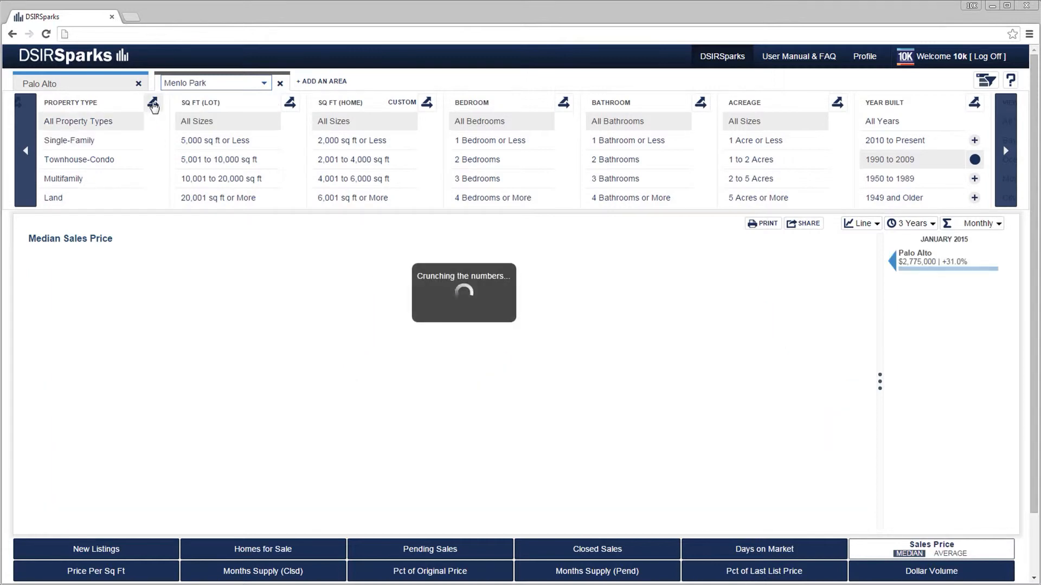
left_click(154, 106)
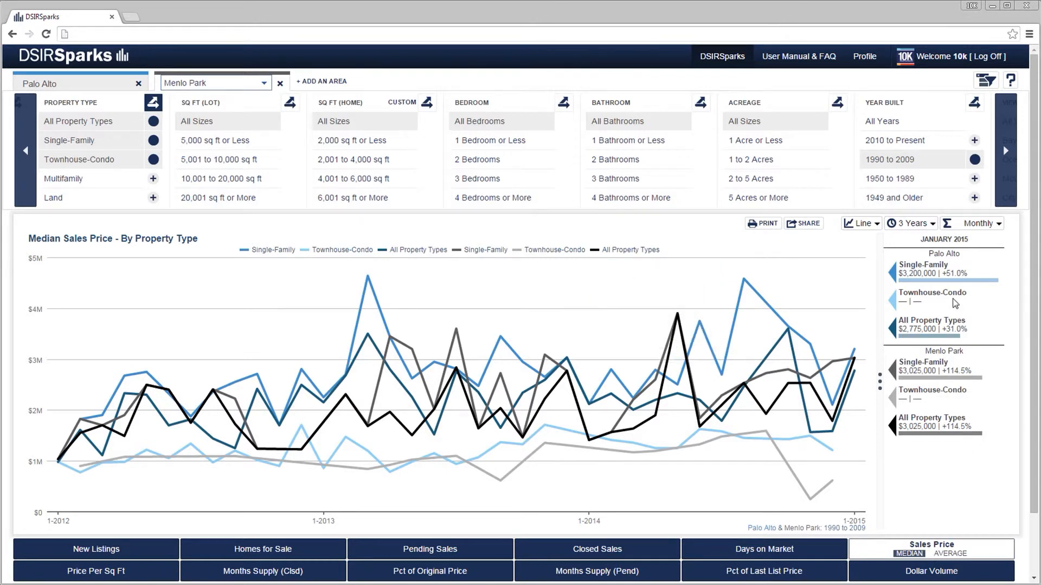
left_click(974, 160)
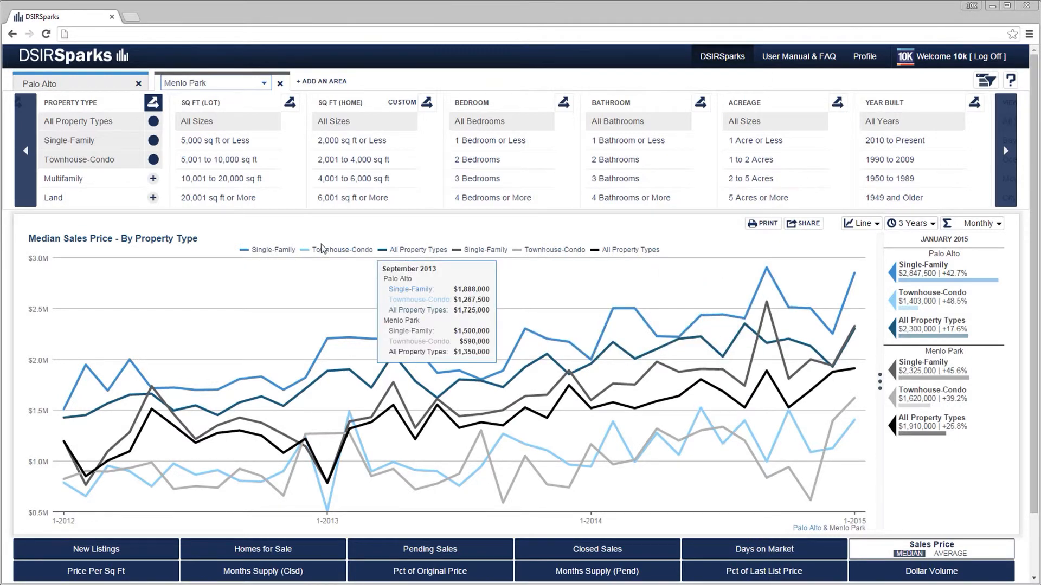
Try hiding individual Single-Family and All Property Types lines of both areas in the chart, and show them all again.
left_click(275, 253)
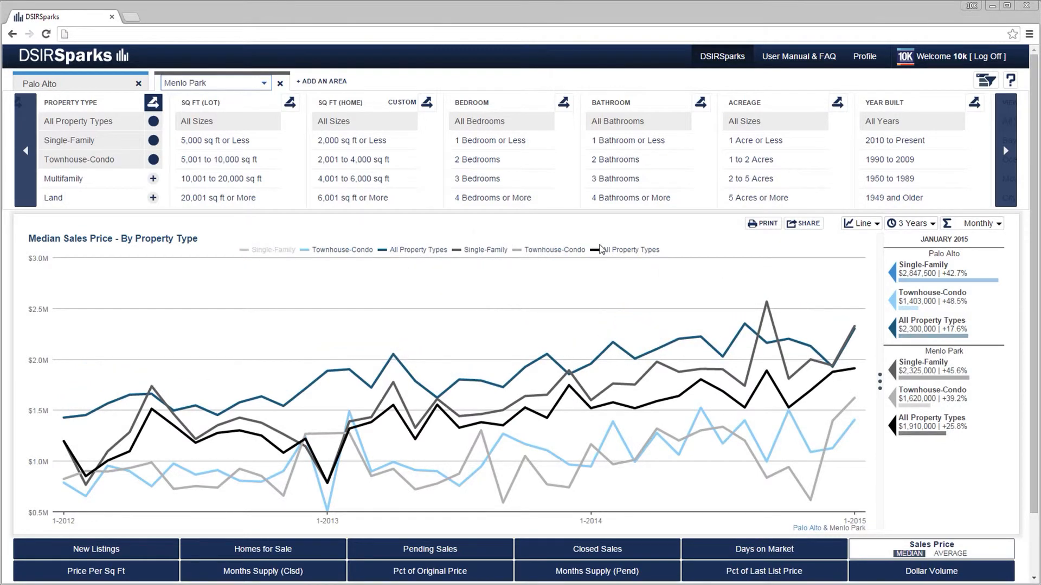
left_click(614, 252)
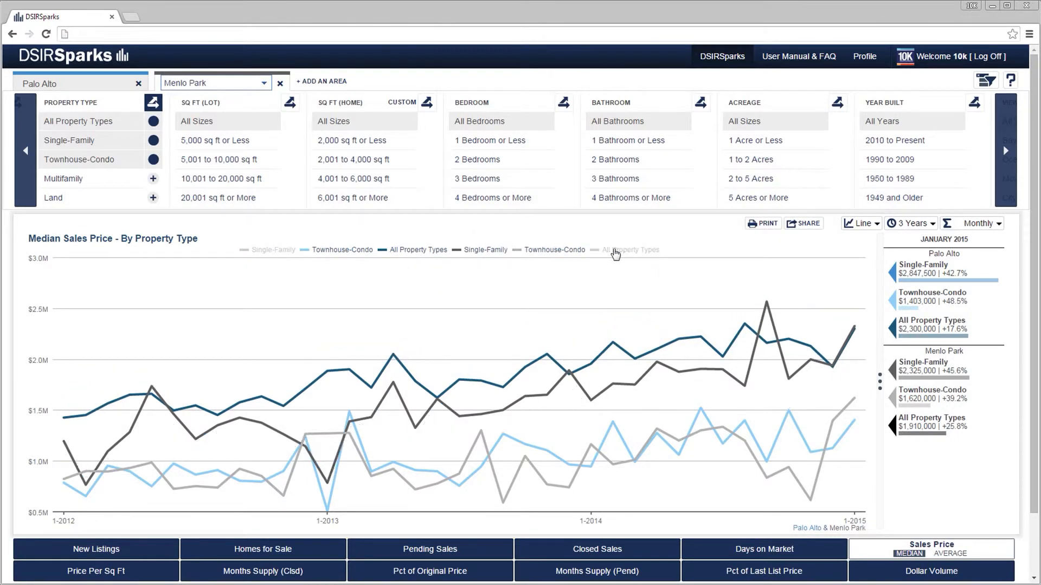
left_click(414, 252)
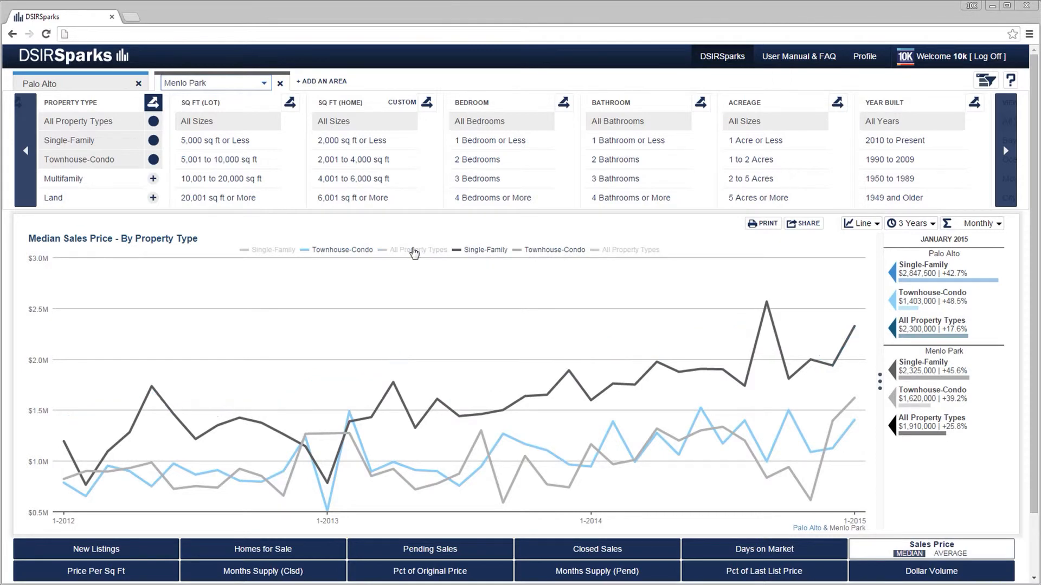
left_click(474, 252)
left_click(474, 253)
left_click(417, 251)
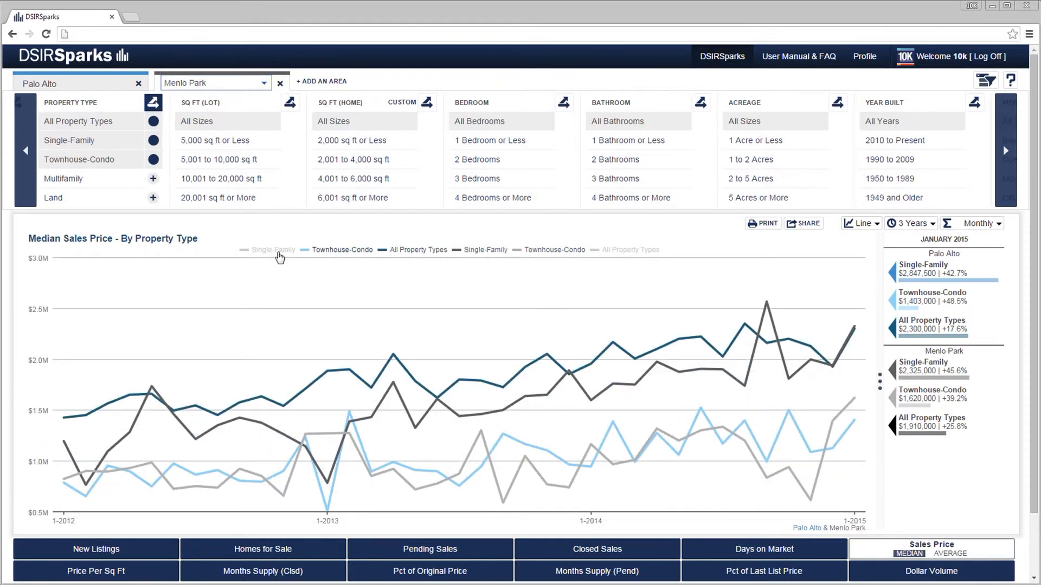
left_click(276, 251)
left_click(618, 251)
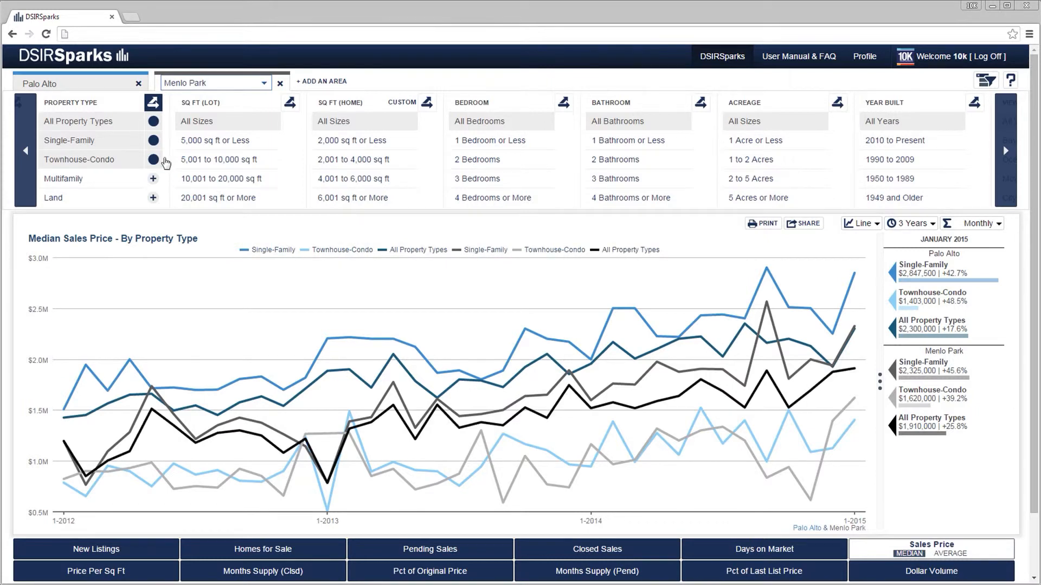
Try replacing Townhouse-Condo with Multifamily in the property type comparison, and restore Townhouse-Condo.
left_click(153, 164)
left_click(154, 179)
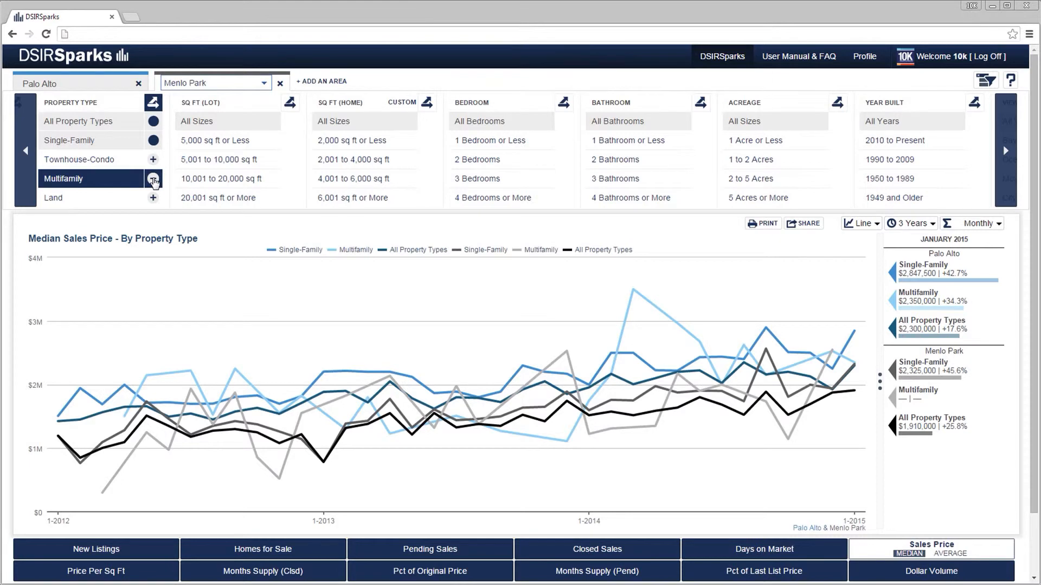
left_click(153, 178)
left_click(154, 160)
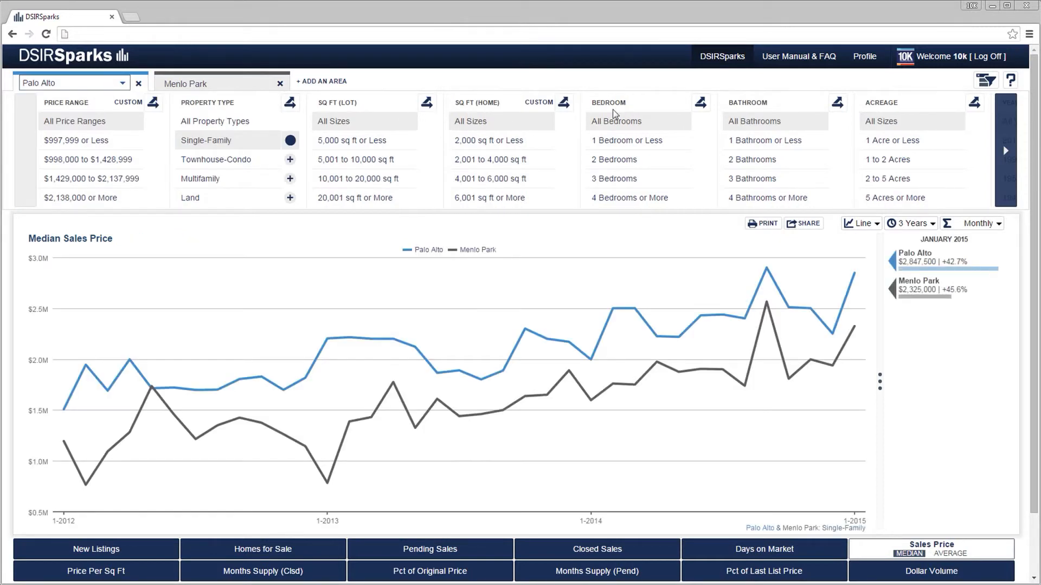
Unlink the filters of the two areas, and check the separate filter sets of Menlo Park and Palo Alto.
left_click(982, 82)
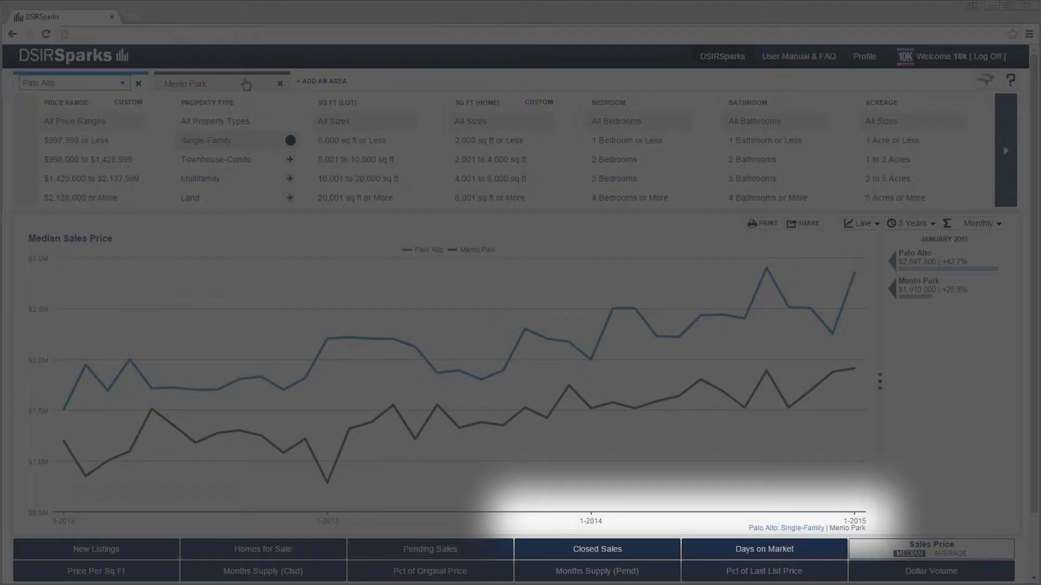
left_click(237, 85)
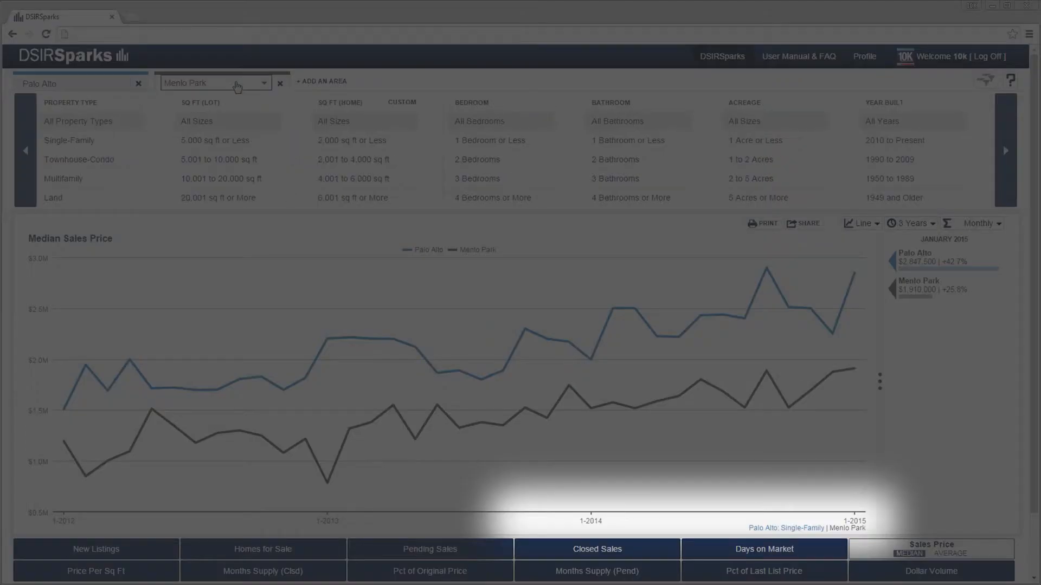
left_click(108, 84)
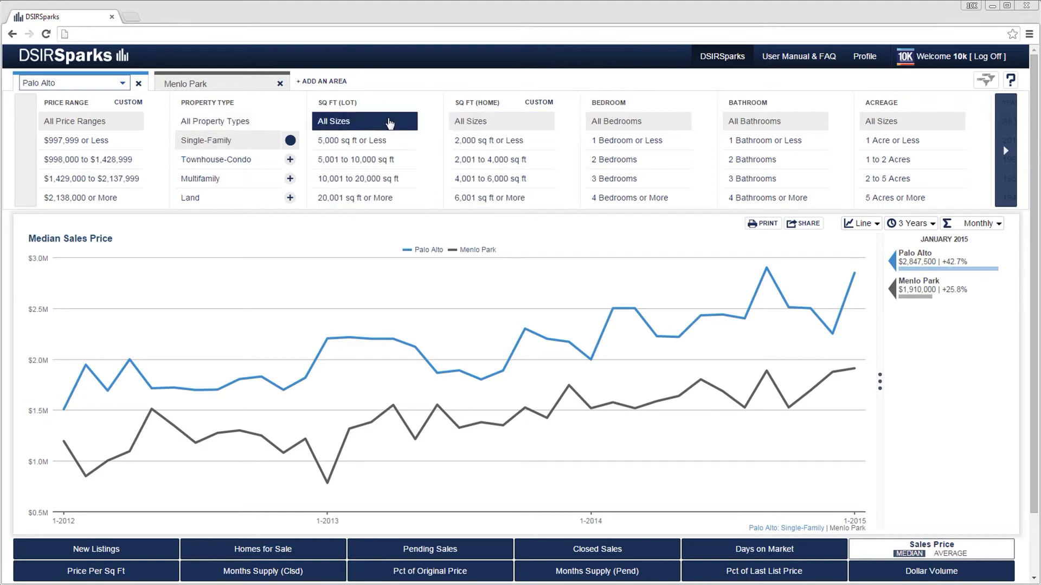
Define custom Palo Alto price ranges of 400 to 600, 600 to 800 and 800 to 1000 thousand, and filter by $400,000 to $600,999.
left_click(128, 103)
left_click(431, 163)
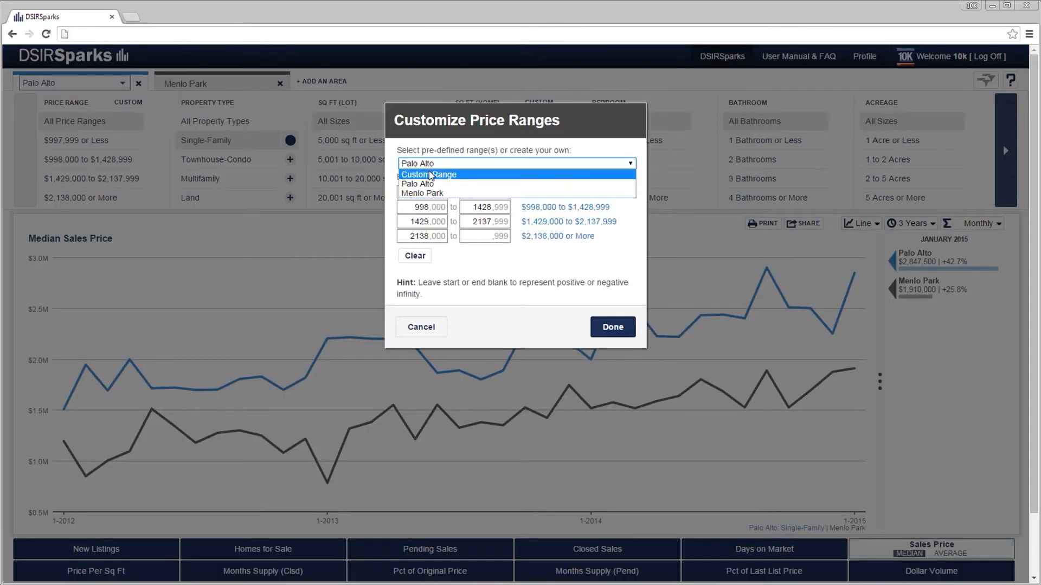
left_click(430, 175)
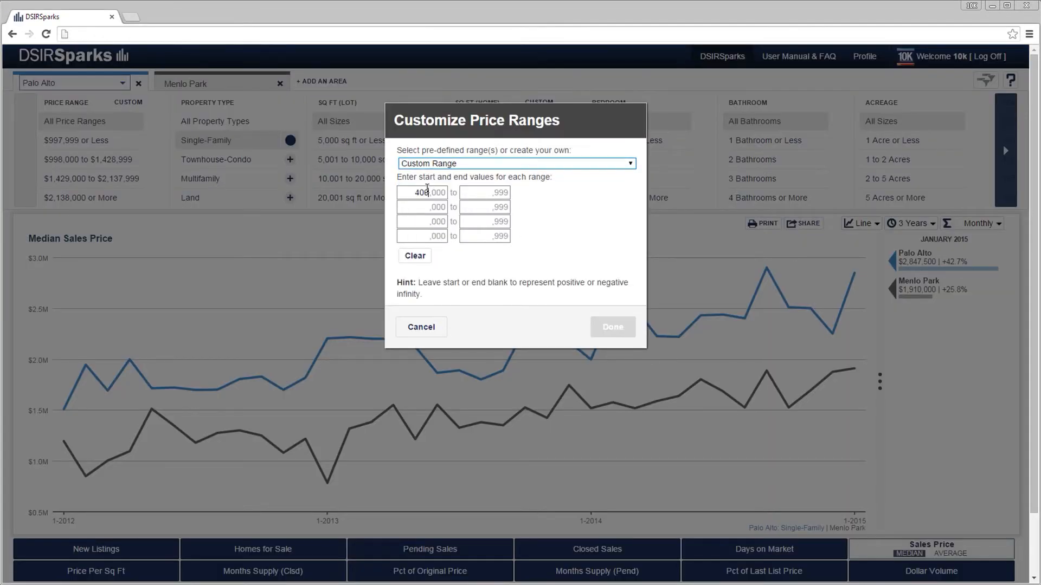
left_click(427, 189)
type("400")
key("Tab")
type("600")
key("Tab")
type("600")
key("Tab")
type("800")
key("Tab")
type("800")
key("Tab")
type("1000")
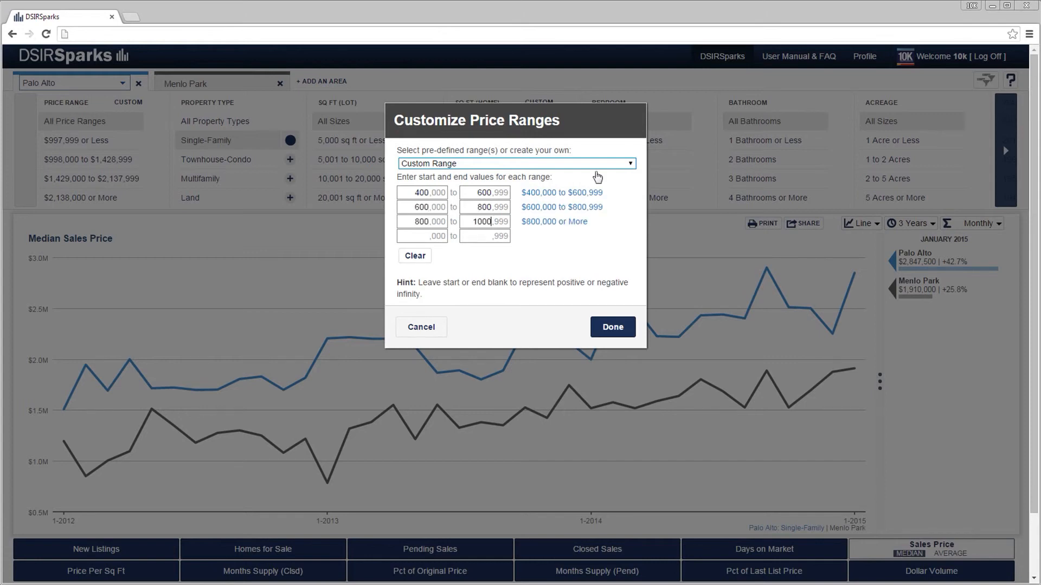
left_click(612, 326)
left_click(60, 142)
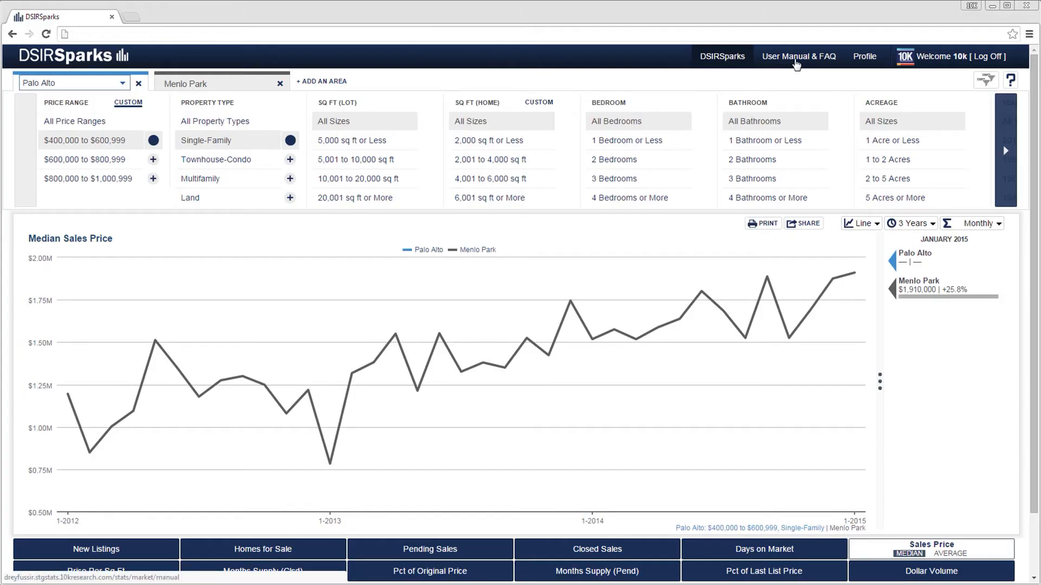
Open the User Manual & FAQ and read its Time Calculations and Metrics sections.
left_click(795, 64)
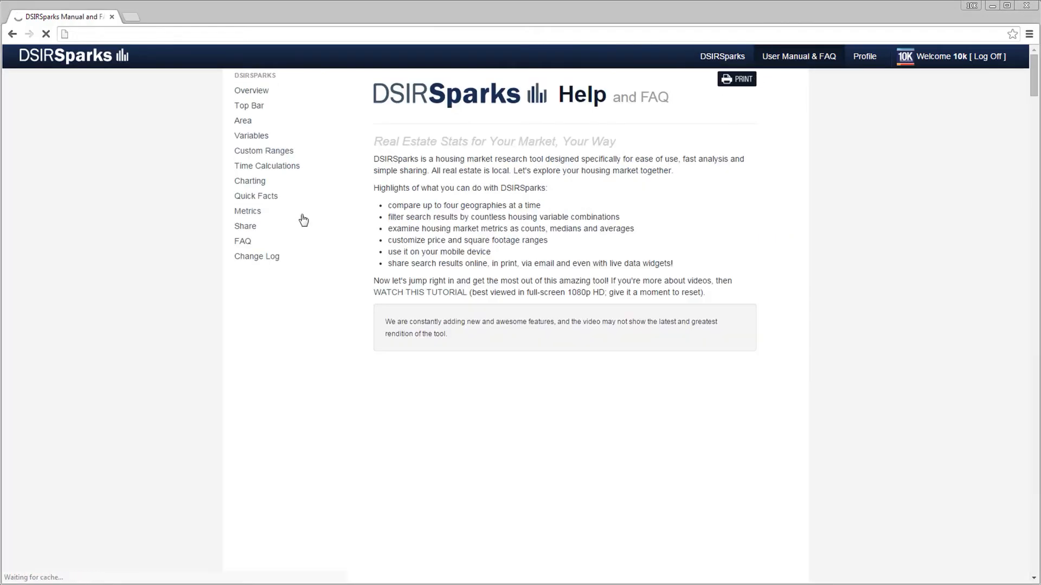
left_click(258, 167)
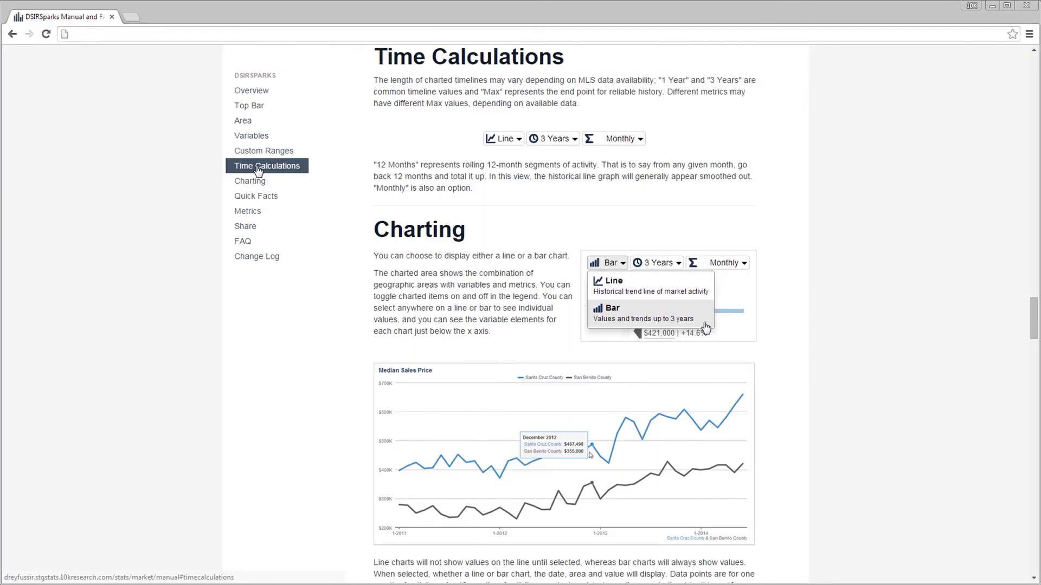
left_click(252, 211)
scroll(343, 283, "down", 1)
scroll(385, 295, "down", 15)
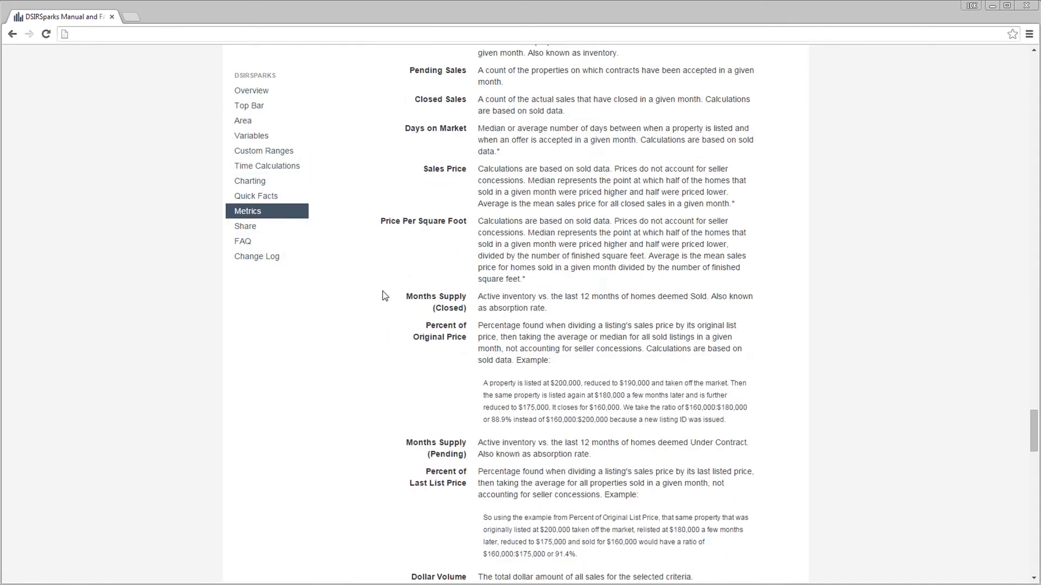